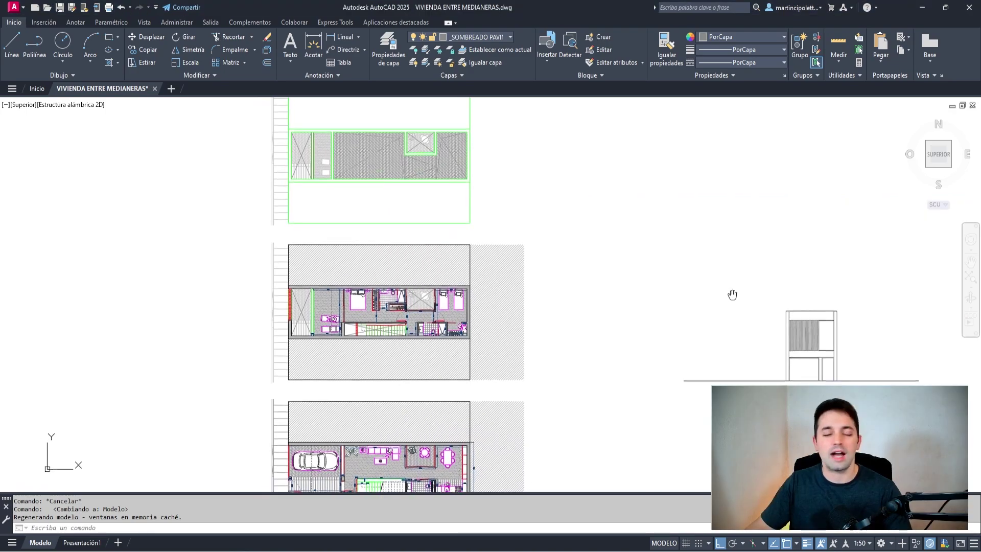
Draw a 0.42 by 0.297 rectangle with REC in the empty area beside the elevation
{"action": "middle_click_drag", "start_coordinate": [734, 291], "coordinate": [950, 294]}
{"action": "scroll", "coordinate": [624, 307], "scroll_direction": "up", "scroll_amount": 5}
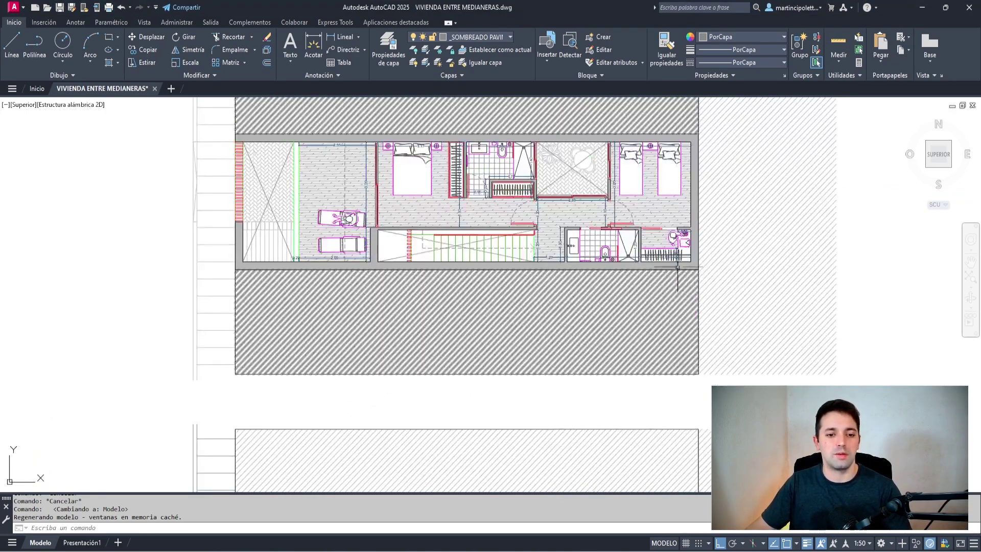
{"action": "scroll", "coordinate": [608, 306], "scroll_direction": "down", "scroll_amount": 5}
{"action": "scroll", "coordinate": [806, 268], "scroll_direction": "down", "scroll_amount": 4}
{"action": "mouse_move", "coordinate": [806, 268]}
{"action": "middle_mouse_down"}
{"action": "mouse_move", "coordinate": [508, 272]}
{"action": "mouse_move", "coordinate": [298, 311]}
{"action": "middle_mouse_up"}
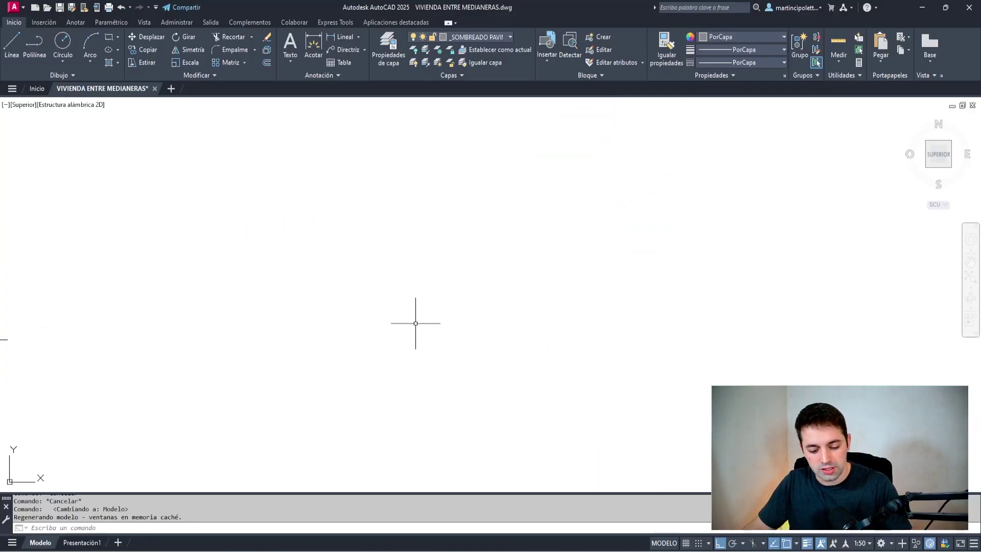
{"action": "type", "text": "rec"}
{"action": "key", "text": "Return"}
{"action": "left_click", "coordinate": [314, 345]}
{"action": "type", "text": "0.42"}
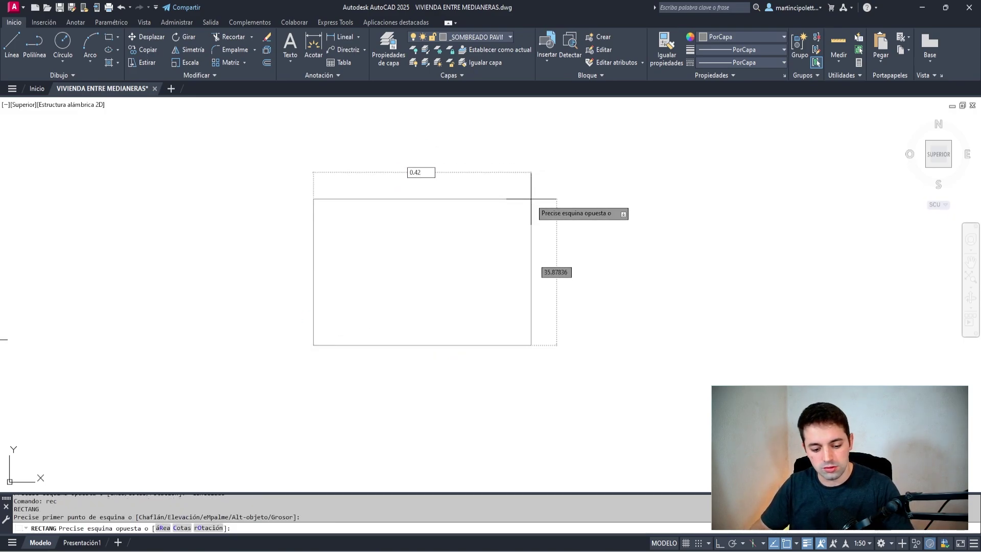
{"action": "key", "text": "Tab"}
{"action": "type", "text": "0"}
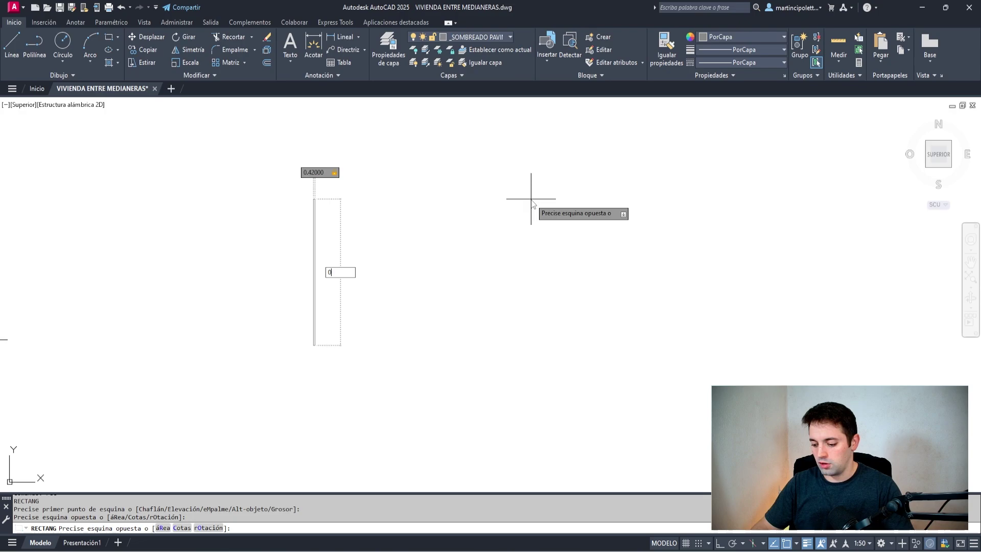
{"action": "key", "text": "Return"}
Zoom to the rectangle and plans, cancelling an accidental move
{"action": "middle_click", "coordinate": [531, 198]}
{"action": "middle_click", "coordinate": [532, 199]}
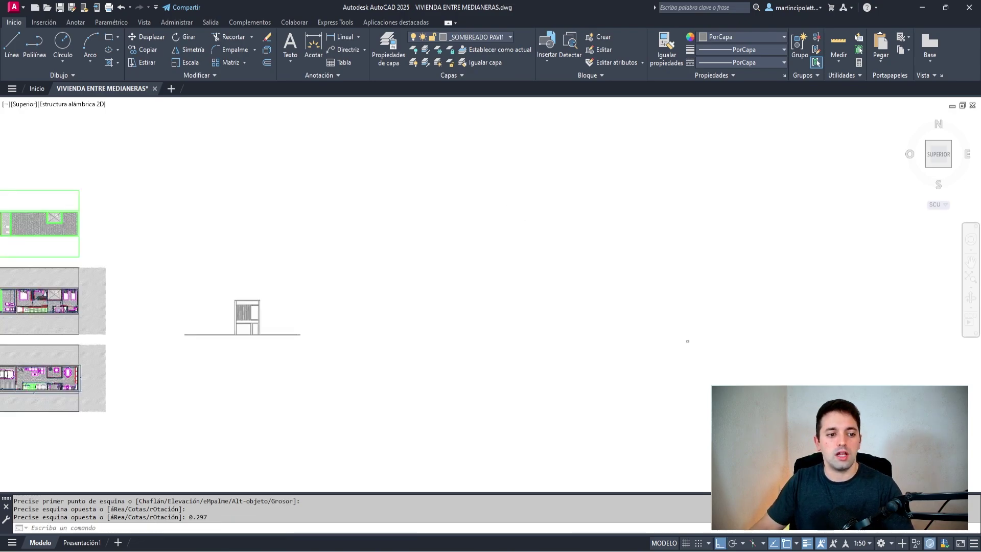
{"action": "scroll", "coordinate": [777, 333], "scroll_direction": "up", "scroll_amount": 3}
{"action": "left_click", "coordinate": [696, 335]}
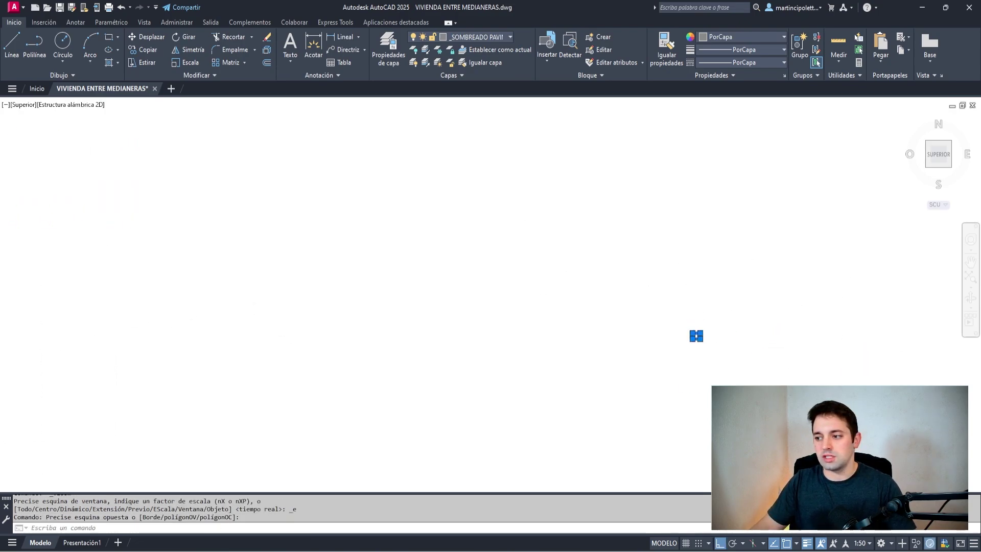
{"action": "middle_click_drag", "start_coordinate": [705, 358], "coordinate": [630, 324]}
{"action": "scroll", "coordinate": [631, 324], "scroll_direction": "up", "scroll_amount": 5}
{"action": "middle_click_drag", "start_coordinate": [493, 363], "coordinate": [447, 314]}
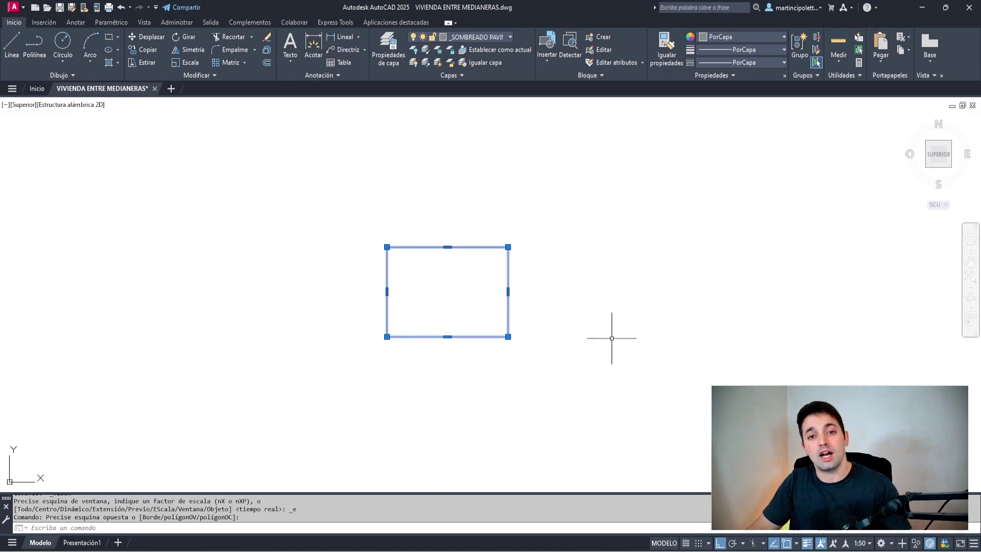
{"action": "scroll", "coordinate": [608, 319], "scroll_direction": "down", "scroll_amount": 2}
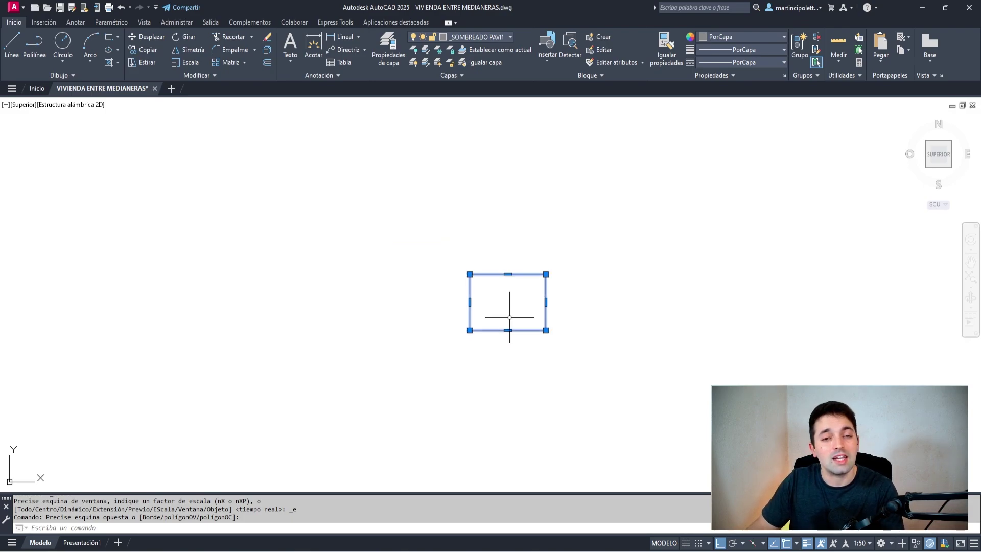
{"action": "scroll", "coordinate": [509, 317], "scroll_direction": "down", "scroll_amount": 5}
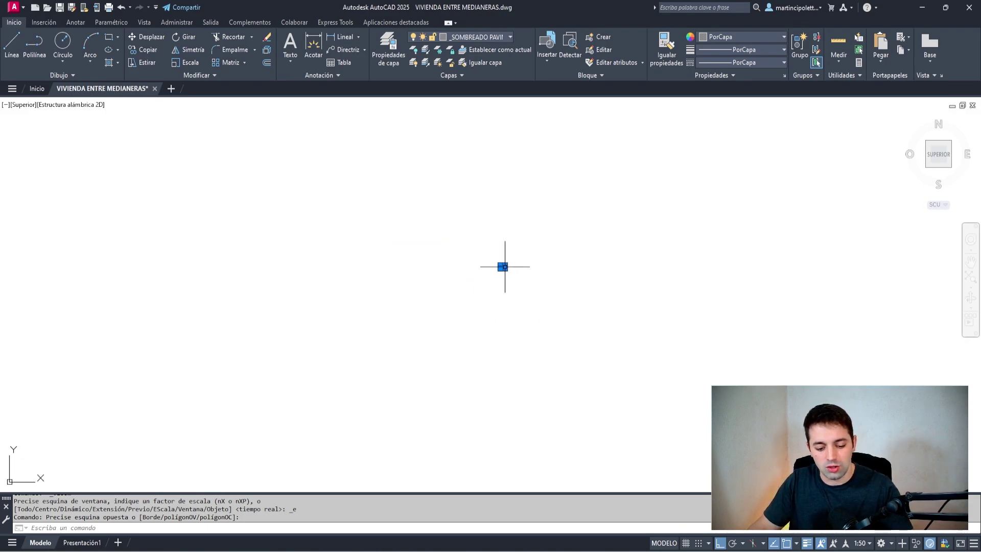
{"action": "left_click_drag", "start_coordinate": [503, 266], "coordinate": [278, 357]}
{"action": "scroll", "coordinate": [554, 254], "scroll_direction": "up", "scroll_amount": 3}
{"action": "scroll", "coordinate": [481, 274], "scroll_direction": "up", "scroll_amount": 2}
{"action": "key", "text": "Escape"}
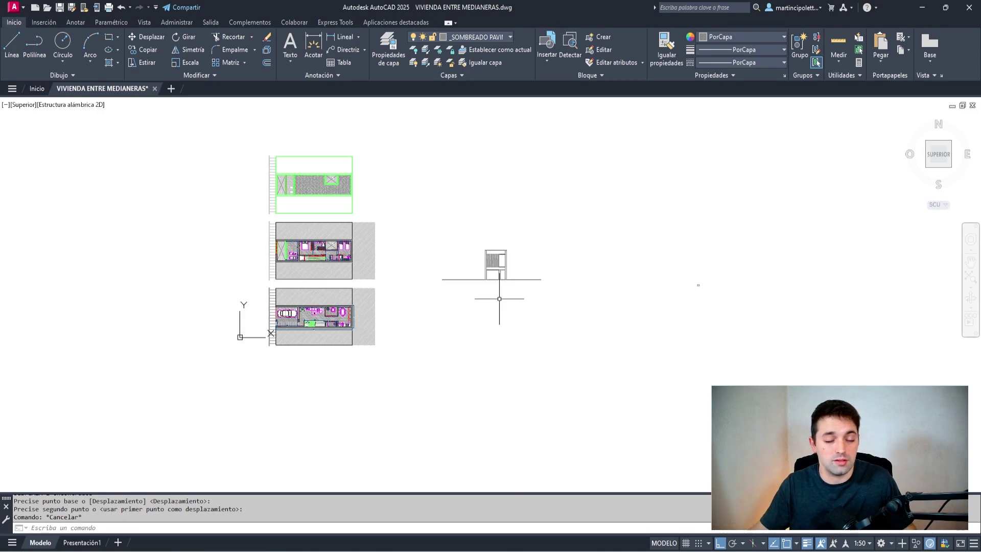
Window-select the A3 rectangle and move it left toward the elevation
{"action": "middle_click_drag", "start_coordinate": [499, 298], "coordinate": [476, 305]}
{"action": "left_click", "coordinate": [735, 332]}
{"action": "left_click", "coordinate": [707, 347]}
{"action": "key", "text": "m"}
{"action": "key", "text": "Return"}
{"action": "left_click", "coordinate": [707, 335]}
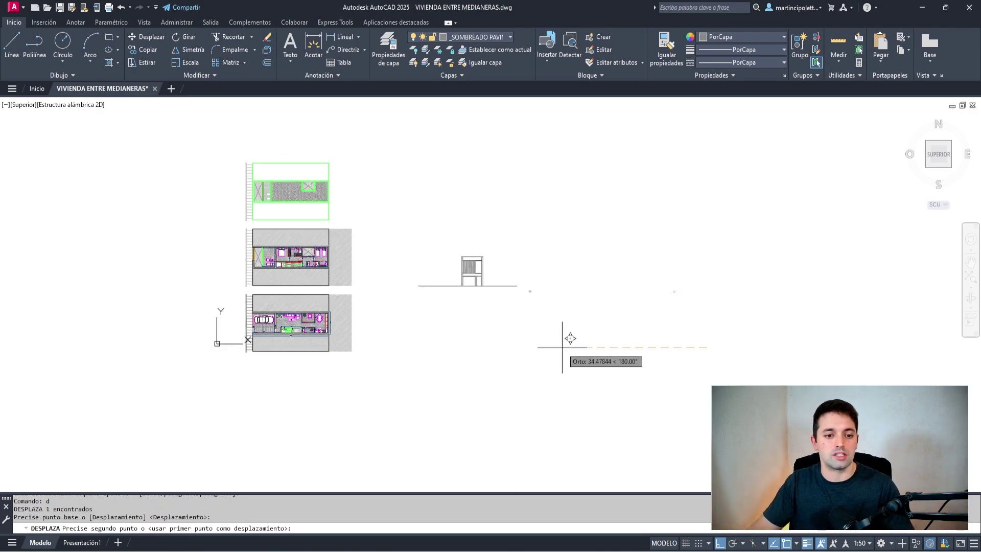
{"action": "scroll", "coordinate": [571, 305], "scroll_direction": "up", "scroll_amount": 4}
{"action": "scroll", "coordinate": [571, 305], "scroll_direction": "up", "scroll_amount": 6}
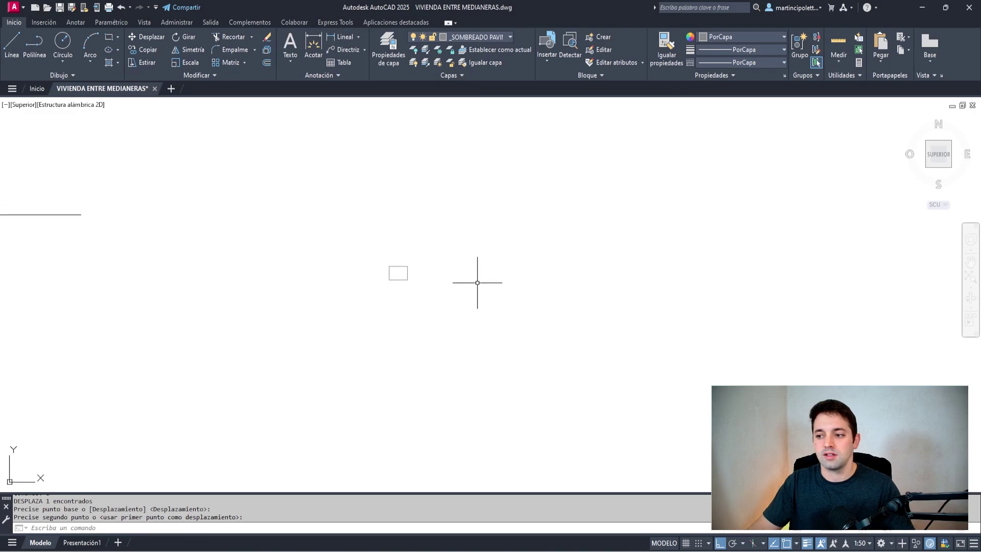
{"action": "left_click", "coordinate": [370, 250]}
Select the moved rectangle to check its position, then clear the selection
{"action": "left_click", "coordinate": [361, 237]}
{"action": "left_click", "coordinate": [252, 318]}
{"action": "scroll", "coordinate": [685, 319], "scroll_direction": "down", "scroll_amount": 6}
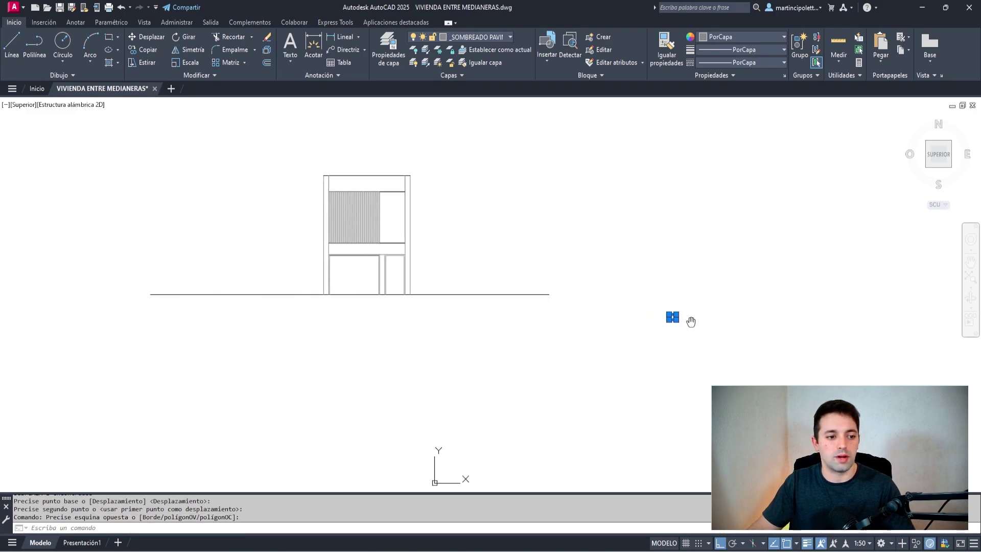
{"action": "scroll", "coordinate": [563, 294], "scroll_direction": "down", "scroll_amount": 6}
{"action": "scroll", "coordinate": [568, 309], "scroll_direction": "up", "scroll_amount": 2}
{"action": "key", "text": "Escape"}
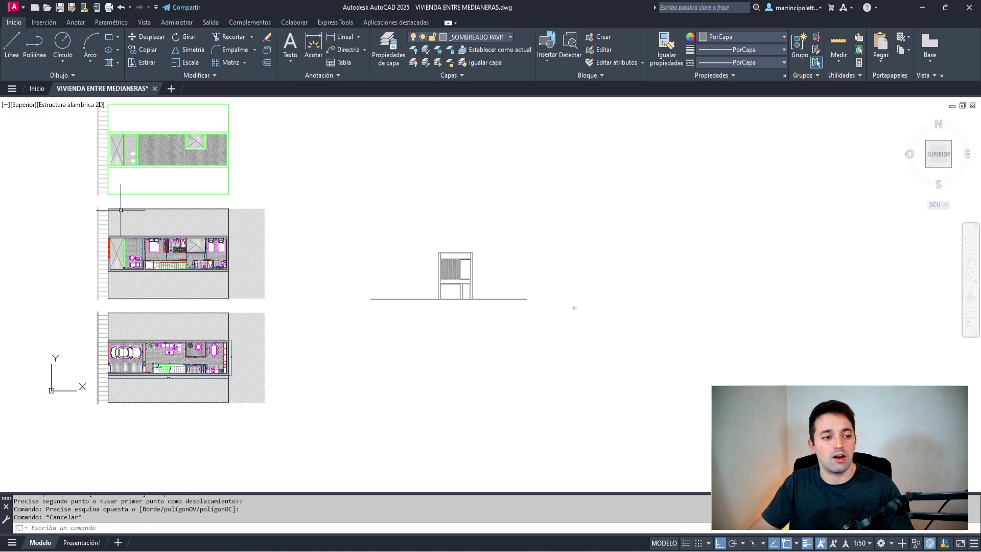
Copy the middle floor plan to the right of the elevation
{"action": "left_click", "coordinate": [63, 198]}
{"action": "left_click", "coordinate": [291, 307]}
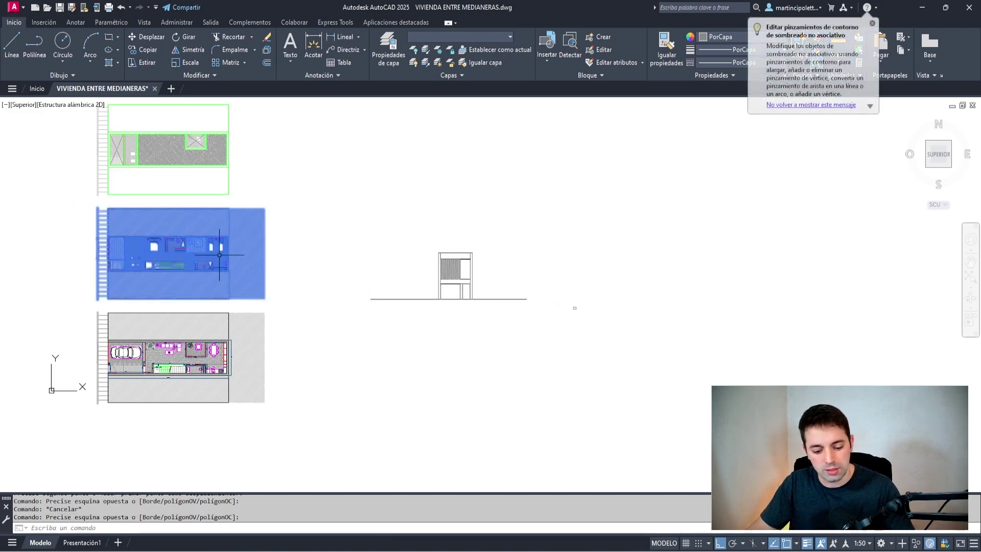
{"action": "type", "text": "C"}
{"action": "key", "text": "Return"}
{"action": "scroll", "coordinate": [215, 265], "scroll_direction": "up", "scroll_amount": 10}
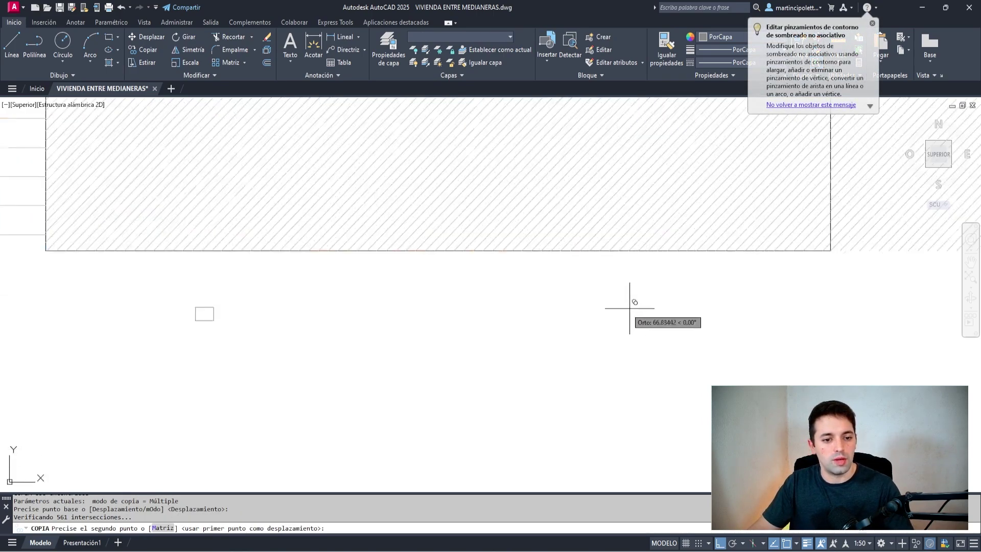
{"action": "left_click", "coordinate": [850, 323]}
{"action": "key", "text": "F8"}
{"action": "scroll", "coordinate": [851, 323], "scroll_direction": "down", "scroll_amount": 5}
{"action": "left_click", "coordinate": [766, 286]}
{"action": "key", "text": "Escape"}
Scale the copied plan by 0.01 from its corner
{"action": "left_click", "coordinate": [648, 216]}
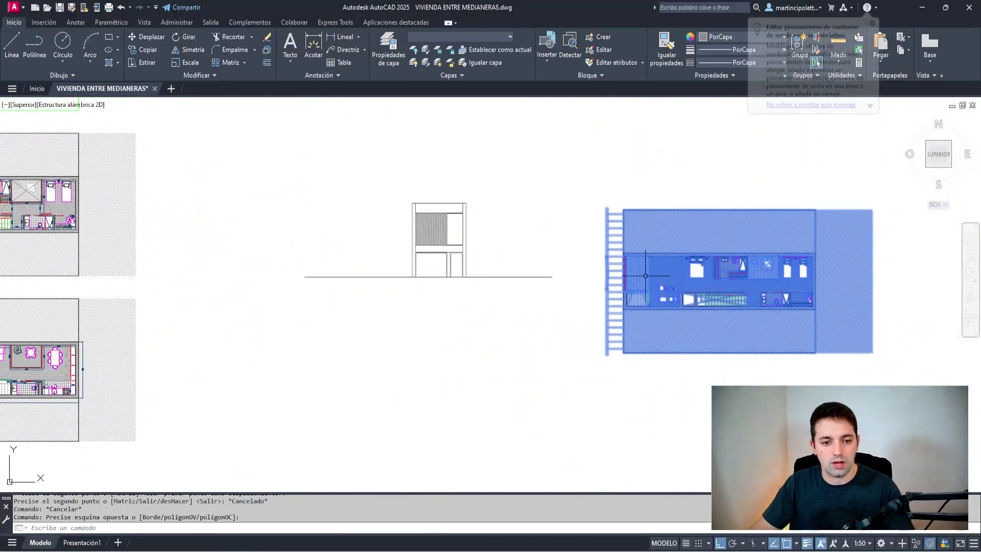
{"action": "scroll", "coordinate": [663, 276], "scroll_direction": "up", "scroll_amount": 8}
{"action": "scroll", "coordinate": [649, 265], "scroll_direction": "up", "scroll_amount": 8}
{"action": "scroll", "coordinate": [427, 270], "scroll_direction": "down", "scroll_amount": 6}
{"action": "scroll", "coordinate": [434, 256], "scroll_direction": "up", "scroll_amount": 4}
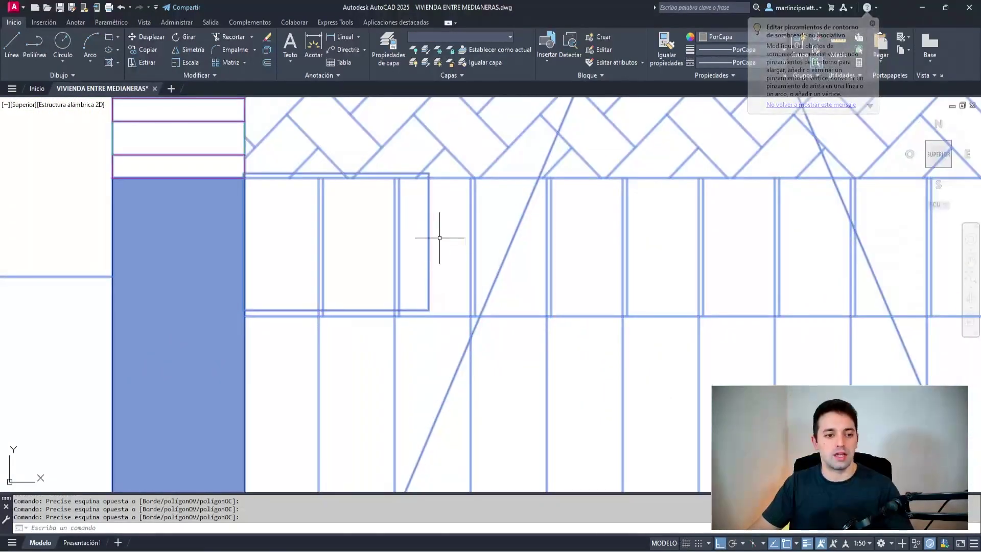
{"action": "left_click", "coordinate": [421, 268]}
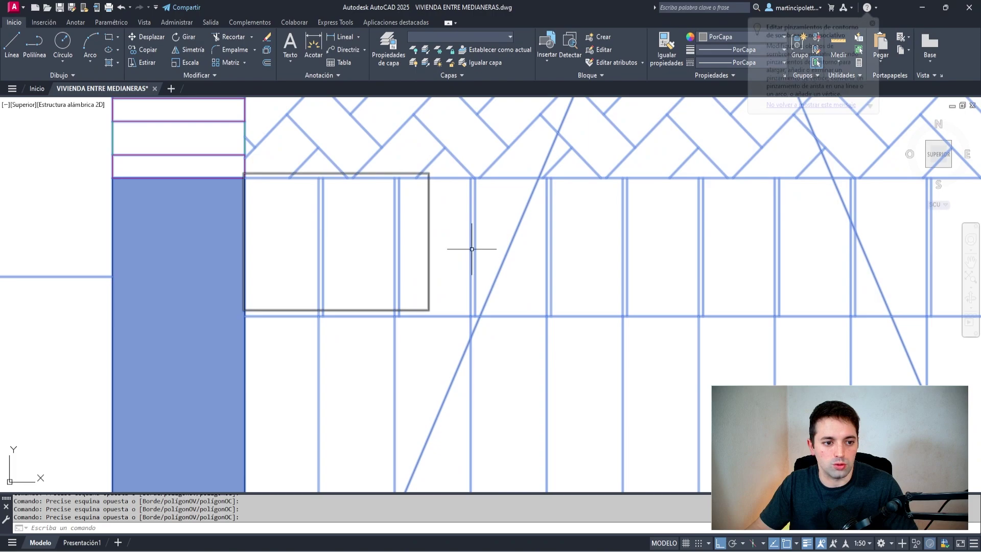
{"action": "scroll", "coordinate": [351, 263], "scroll_direction": "down", "scroll_amount": 2}
{"action": "scroll", "coordinate": [352, 271], "scroll_direction": "down", "scroll_amount": 3}
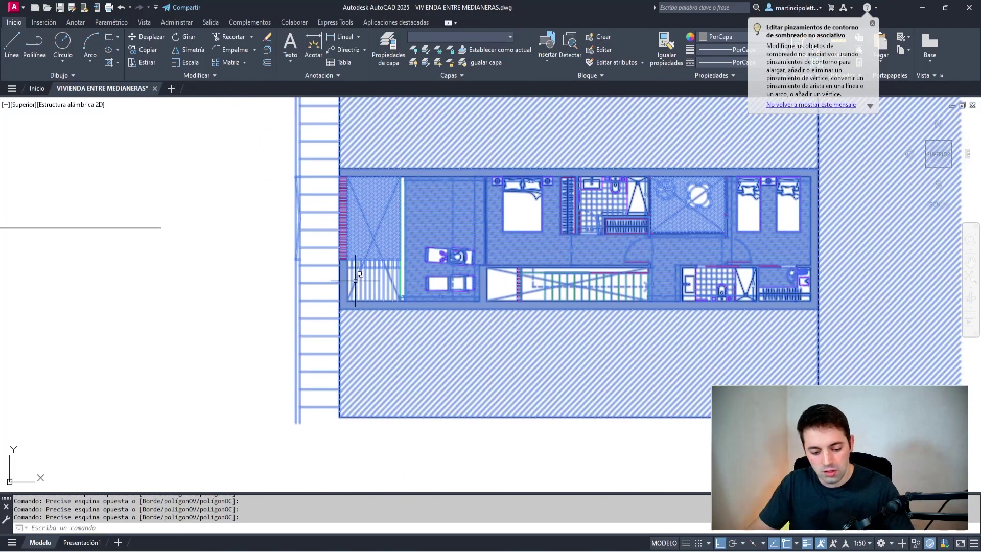
{"action": "type", "text": "es"}
{"action": "key", "text": "Return"}
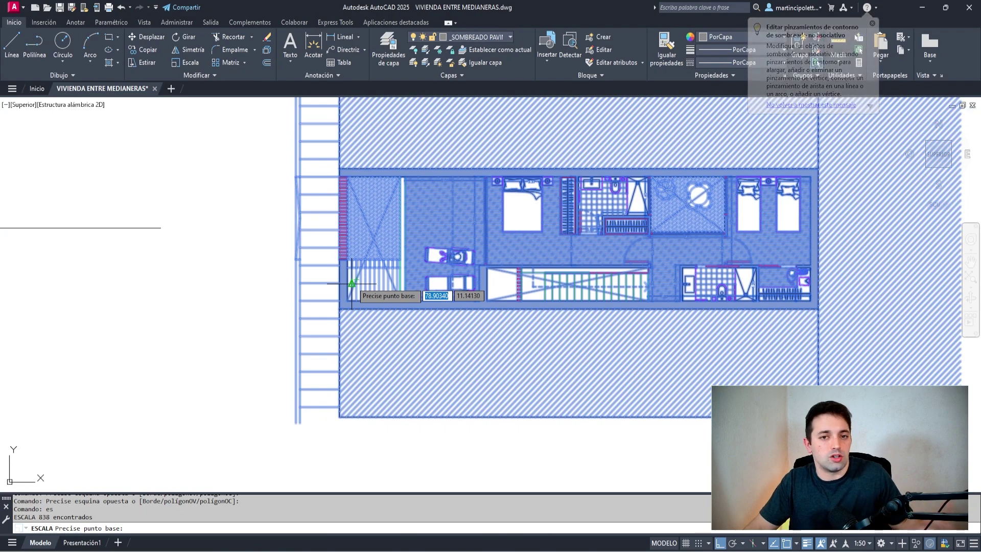
{"action": "left_click", "coordinate": [351, 282]}
{"action": "key", "text": "Return"}
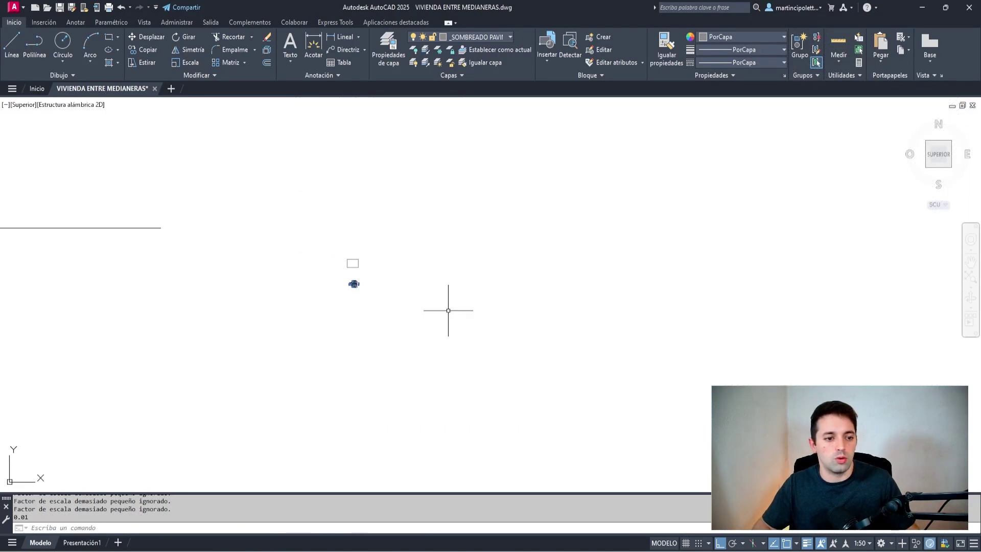
{"action": "scroll", "coordinate": [353, 278], "scroll_direction": "up", "scroll_amount": 5}
{"action": "key", "text": "Escape"}
{"action": "key", "text": "Escape"}
Select the scaled-down plan and centre it in the view
{"action": "scroll", "coordinate": [485, 219], "scroll_direction": "up", "scroll_amount": 5}
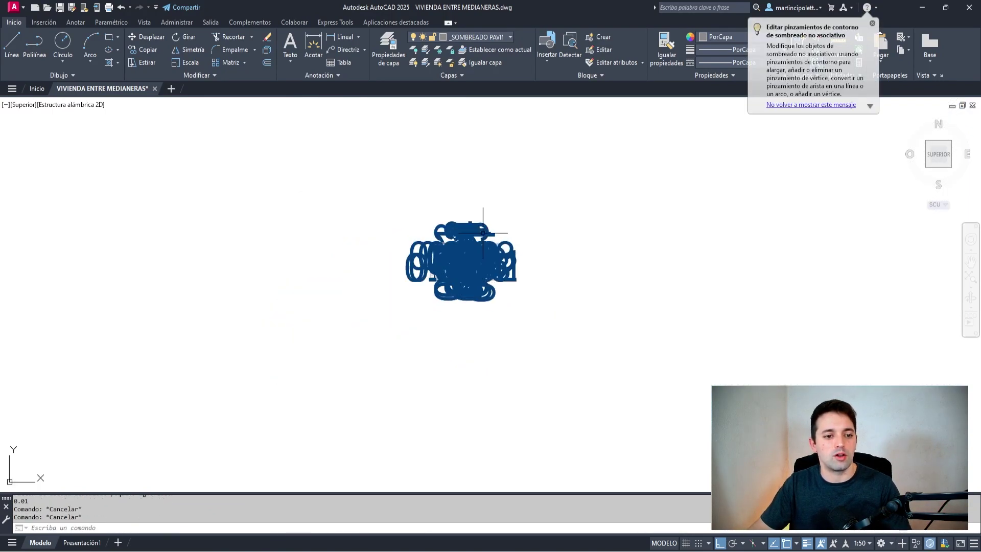
{"action": "left_click", "coordinate": [550, 194]}
{"action": "left_click", "coordinate": [443, 199]}
{"action": "scroll", "coordinate": [420, 273], "scroll_direction": "down", "scroll_amount": 5}
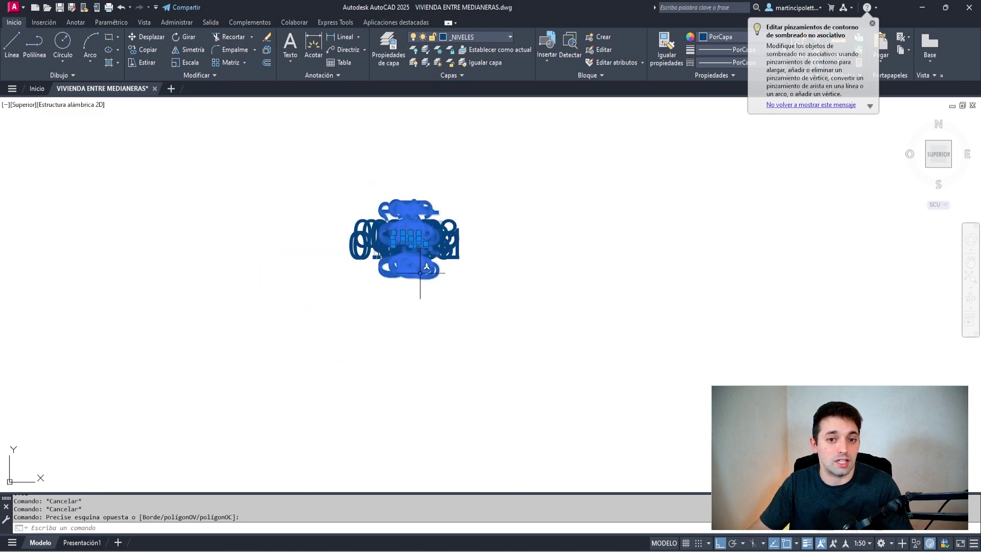
{"action": "middle_click_drag", "start_coordinate": [621, 325], "coordinate": [486, 281]}
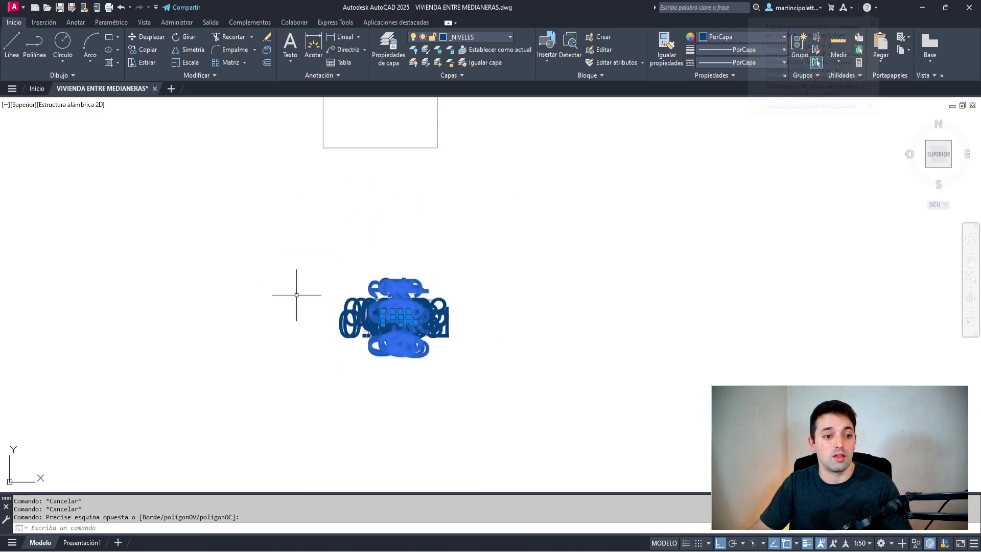
{"action": "scroll", "coordinate": [486, 301], "scroll_direction": "up", "scroll_amount": 4}
{"action": "middle_click_drag", "start_coordinate": [347, 275], "coordinate": [608, 221]}
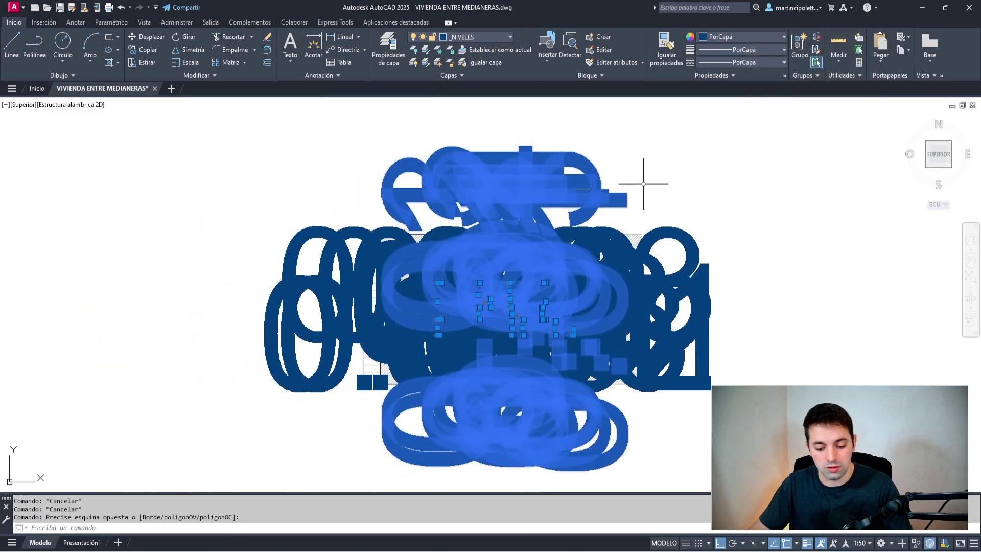
{"action": "key", "text": "Escape"}
Freeze the _NIVELES layer with INUTCAPA by picking a level mark
{"action": "type", "text": "INU"}
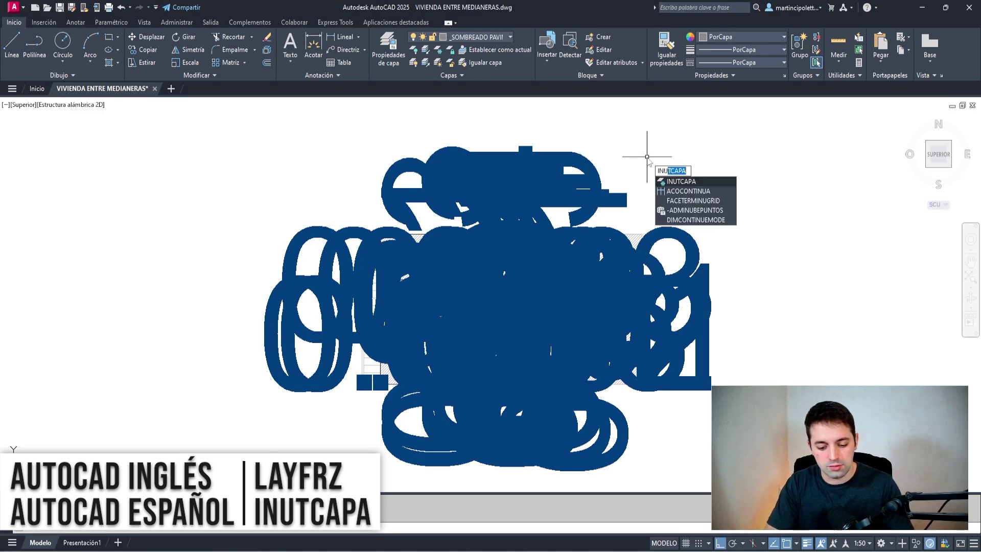
{"action": "type", "text": "T"}
{"action": "key", "text": "Return"}
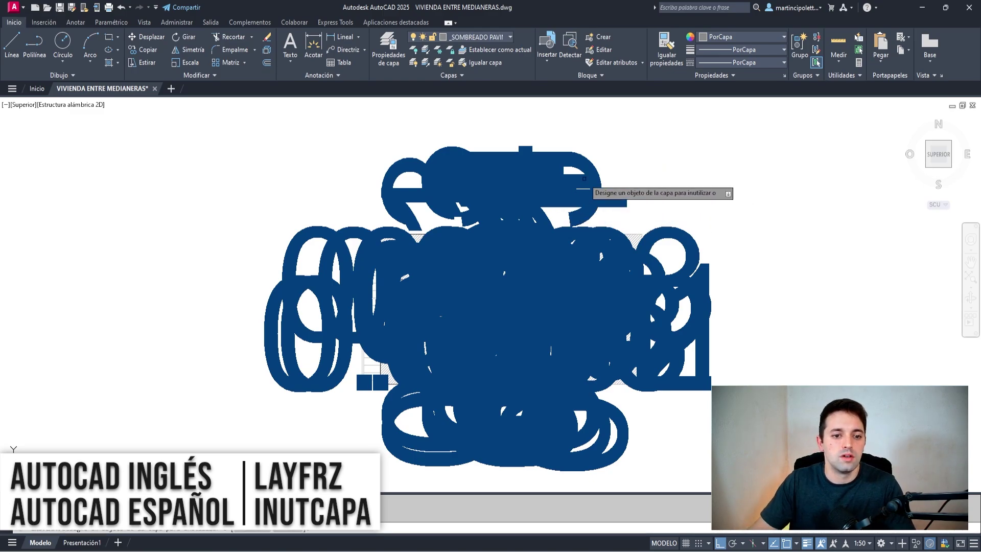
{"action": "left_click", "coordinate": [587, 162]}
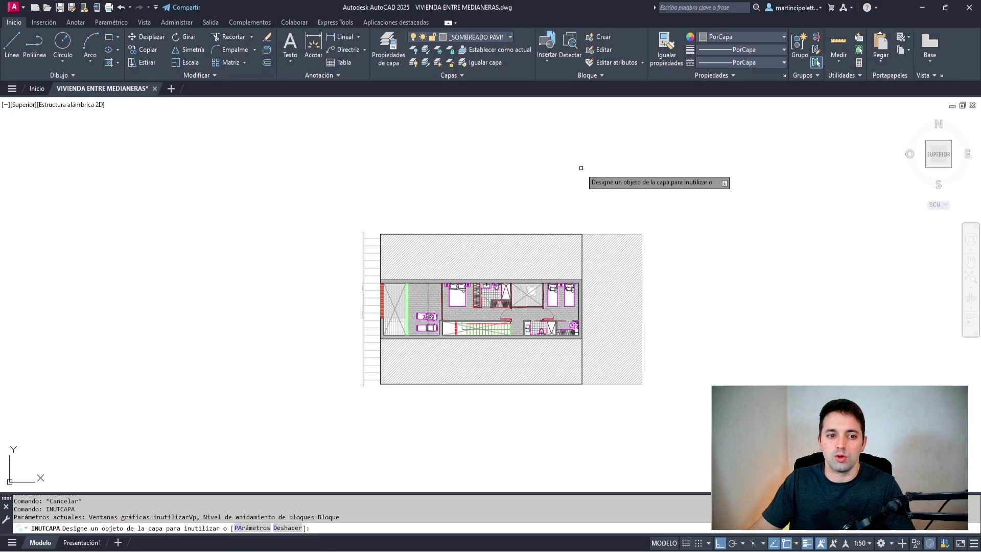
{"action": "key", "text": "Escape"}
{"action": "scroll", "coordinate": [569, 178], "scroll_direction": "up", "scroll_amount": 5}
Select the hatch tag beside the plan and start, then cancel, a move
{"action": "left_click_drag", "start_coordinate": [557, 175], "coordinate": [715, 279]}
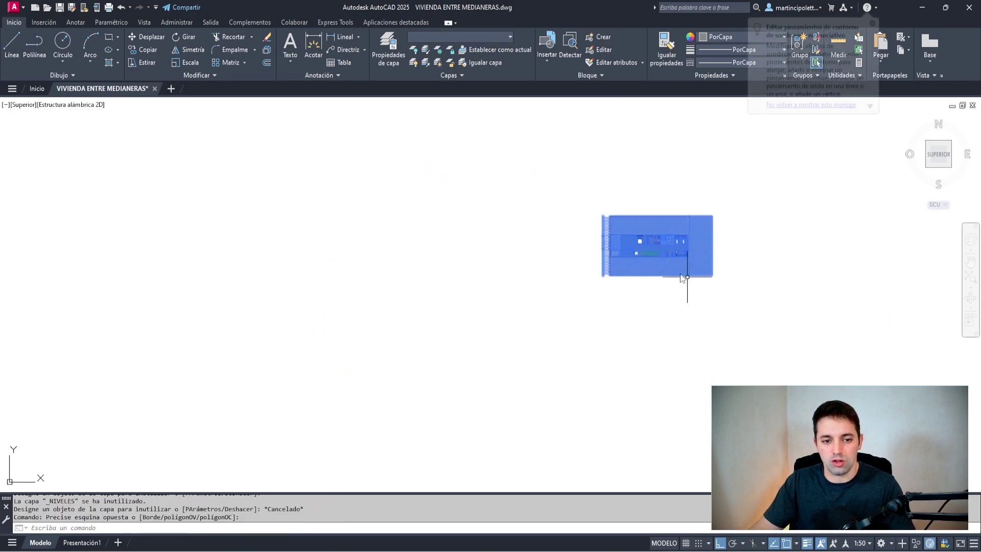
{"action": "type", "text": "d"}
{"action": "key", "text": "Return"}
{"action": "left_click", "coordinate": [676, 243]}
{"action": "scroll", "coordinate": [578, 342], "scroll_direction": "down", "scroll_amount": 3}
{"action": "scroll", "coordinate": [578, 342], "scroll_direction": "up", "scroll_amount": 3}
{"action": "key", "text": "Escape"}
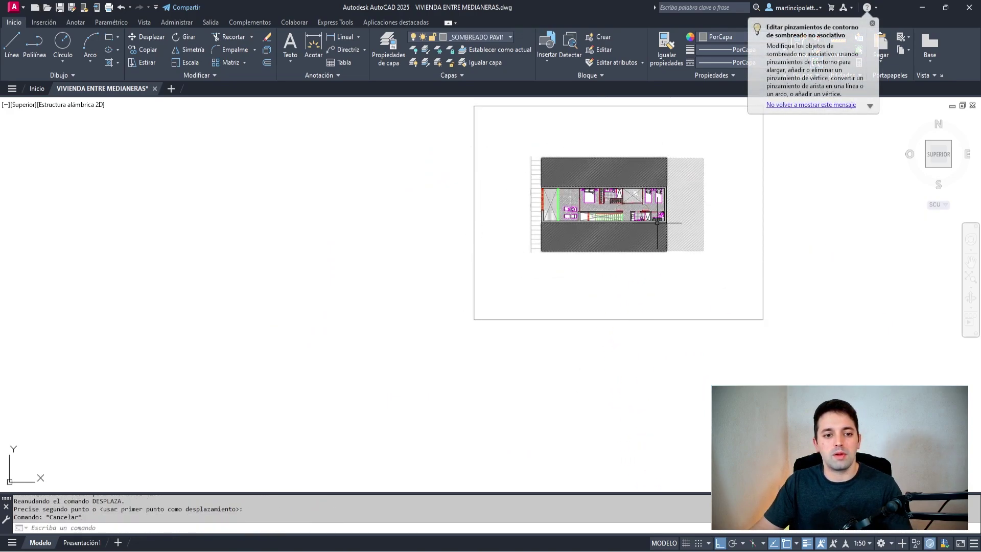
{"action": "mouse_move", "coordinate": [500, 276]}
{"action": "middle_mouse_down"}
{"action": "mouse_move", "coordinate": [500, 344]}
{"action": "mouse_move", "coordinate": [406, 356]}
{"action": "middle_mouse_up"}
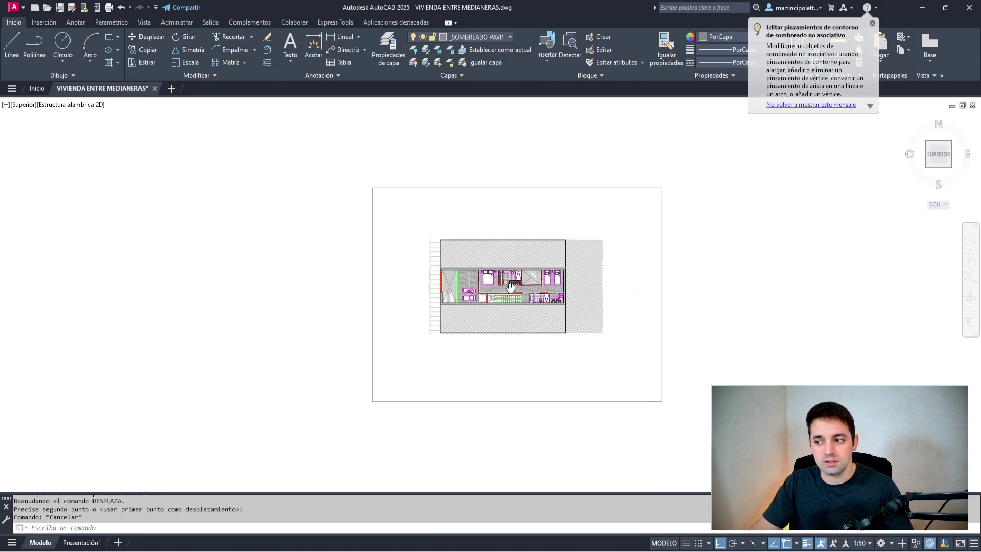
{"action": "scroll", "coordinate": [394, 219], "scroll_direction": "down", "scroll_amount": 3}
{"action": "key", "text": "Escape"}
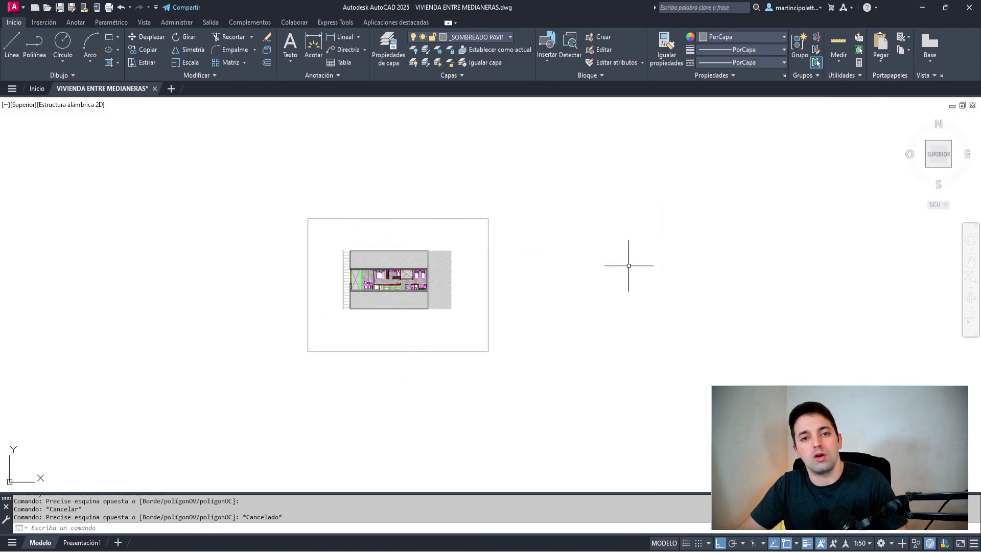
Copy the framed plan to the right
{"action": "left_click", "coordinate": [527, 196]}
{"action": "left_click", "coordinate": [300, 394]}
{"action": "type", "text": "co"}
{"action": "key", "text": "Return"}
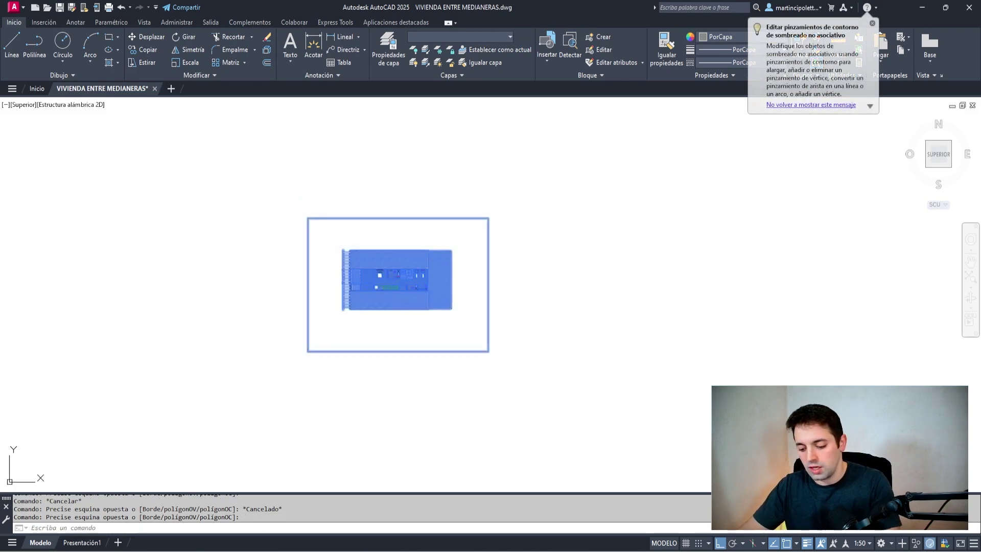
{"action": "left_click", "coordinate": [277, 394]}
{"action": "left_click", "coordinate": [512, 394]}
{"action": "key", "text": "Escape"}
Enlarge the copied plan by a factor of 2 and shift it slightly right
{"action": "left_click", "coordinate": [565, 233]}
{"action": "left_click", "coordinate": [696, 324]}
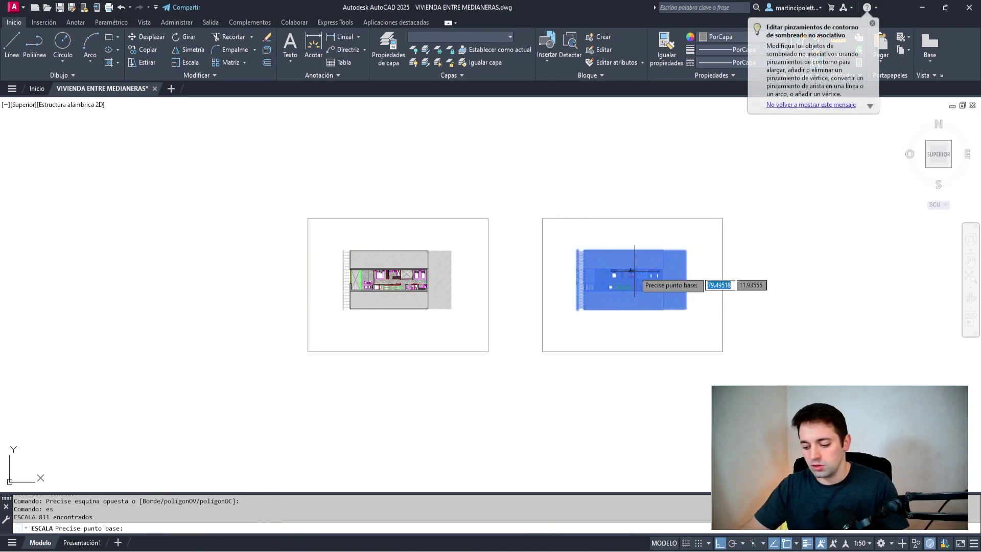
{"action": "left_click", "coordinate": [651, 274]}
{"action": "key", "text": "Return"}
{"action": "left_click_drag", "start_coordinate": [497, 224], "coordinate": [817, 361]}
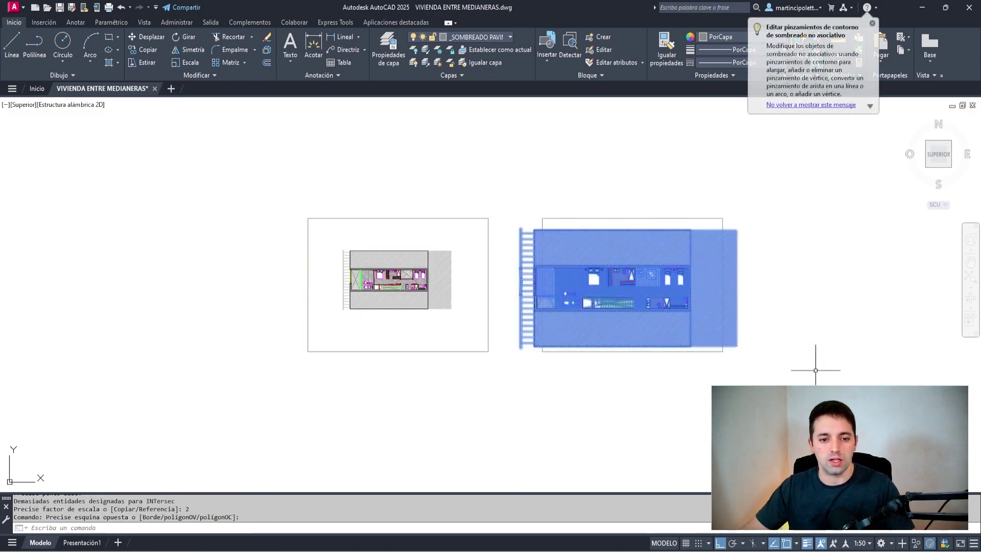
{"action": "type", "text": "d"}
{"action": "key", "text": "Return"}
{"action": "left_click", "coordinate": [657, 296]}
{"action": "left_click", "coordinate": [687, 296]}
{"action": "key", "text": "Escape"}
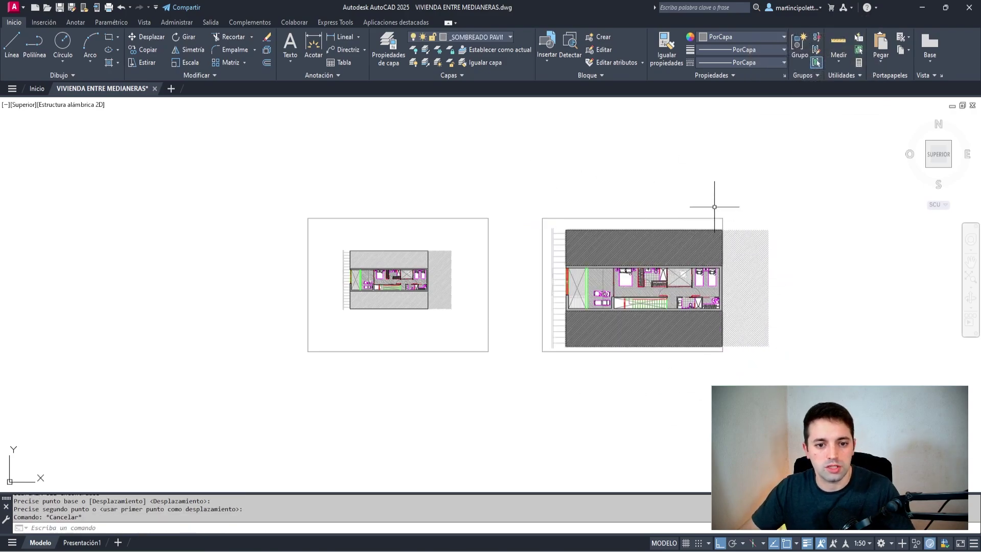
Crossing-select both framed test plans and erase them
{"action": "scroll", "coordinate": [717, 195], "scroll_direction": "down", "scroll_amount": 3}
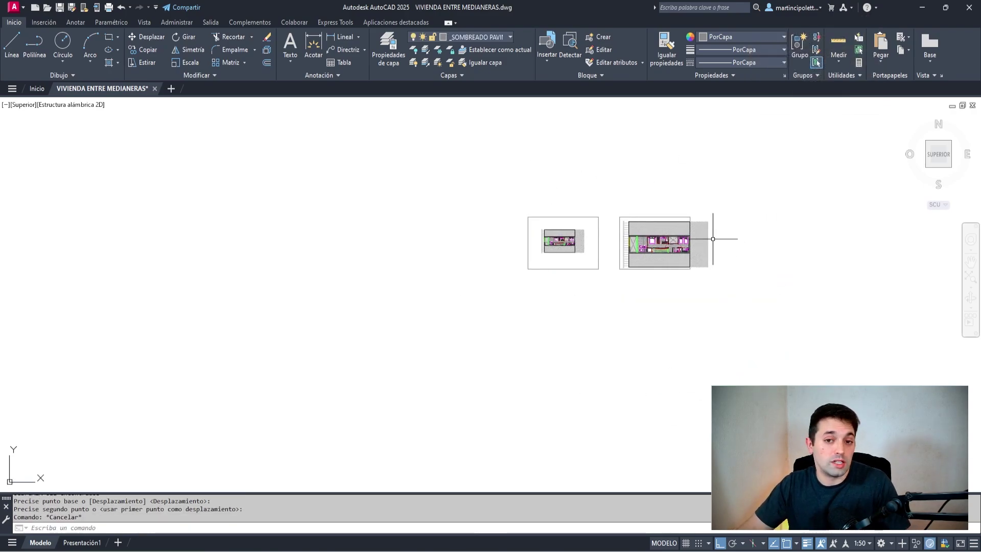
{"action": "left_click", "coordinate": [771, 188]}
{"action": "left_click", "coordinate": [440, 340]}
{"action": "key", "text": "Delete"}
{"action": "scroll", "coordinate": [605, 271], "scroll_direction": "down", "scroll_amount": 3}
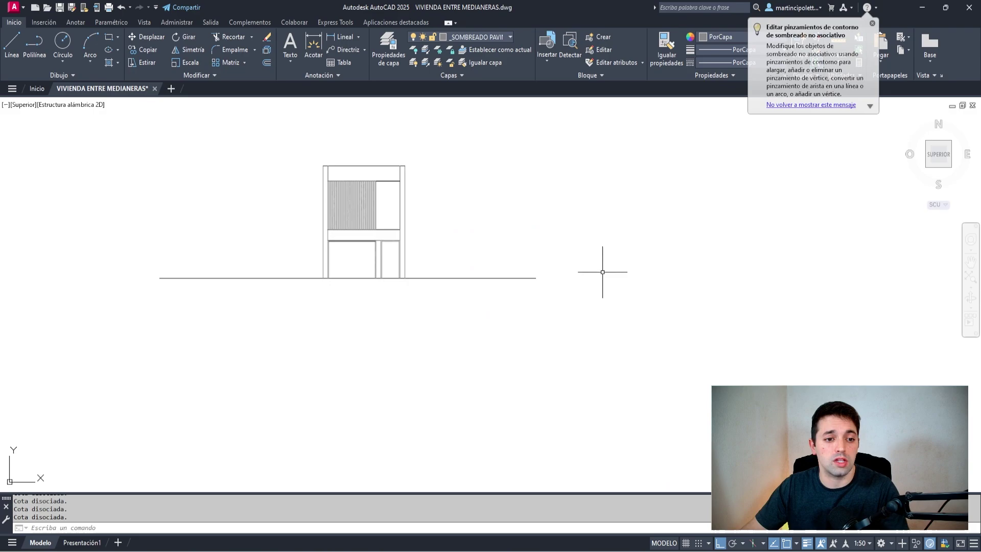
{"action": "mouse_move", "coordinate": [604, 271]}
{"action": "middle_mouse_down"}
{"action": "mouse_move", "coordinate": [793, 292]}
{"action": "mouse_move", "coordinate": [621, 310]}
{"action": "middle_mouse_up"}
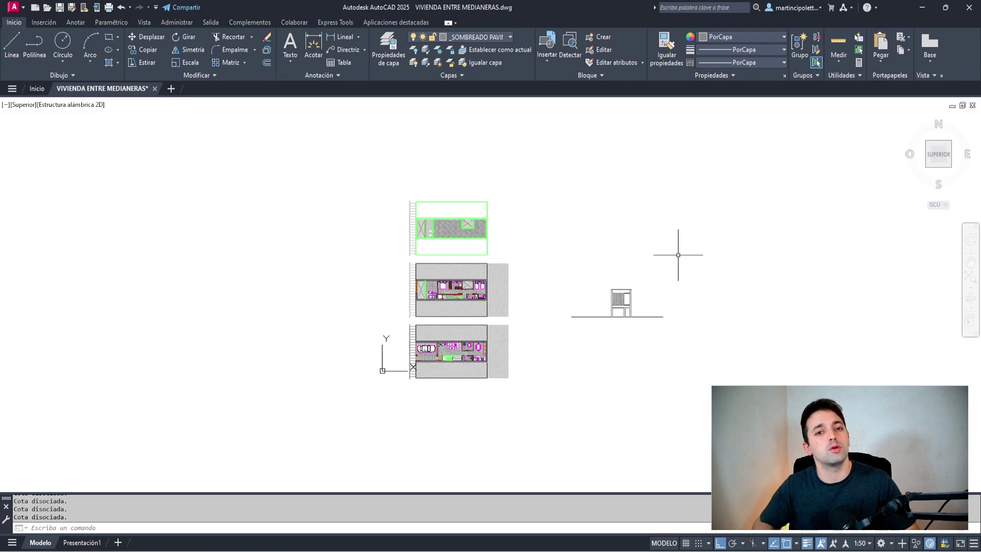
Pan and zoom to centre the three floor plans and elevation
{"action": "scroll", "coordinate": [685, 240], "scroll_direction": "up", "scroll_amount": 2}
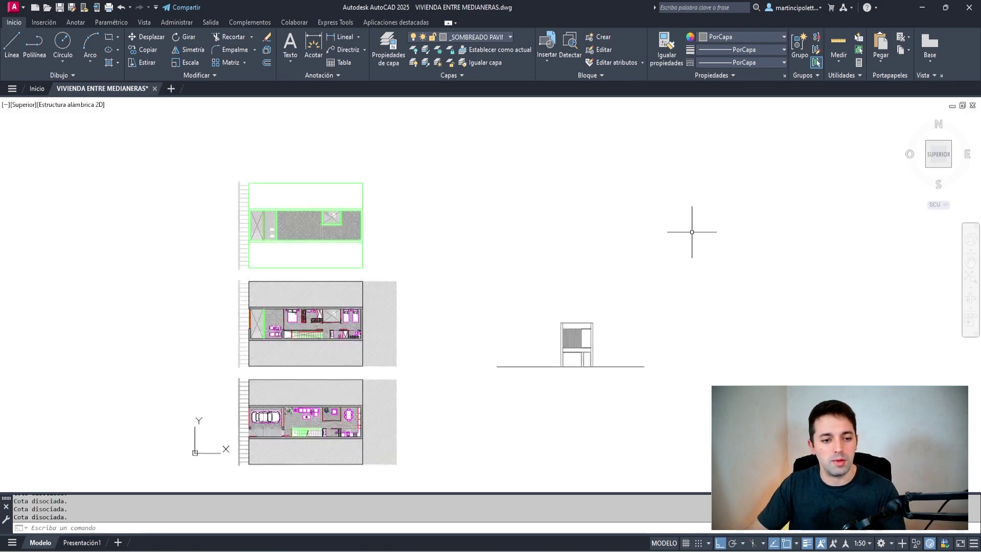
{"action": "mouse_move", "coordinate": [575, 280]}
{"action": "middle_mouse_down"}
{"action": "mouse_move", "coordinate": [537, 296]}
{"action": "mouse_move", "coordinate": [620, 236]}
{"action": "mouse_move", "coordinate": [626, 250]}
{"action": "middle_mouse_up"}
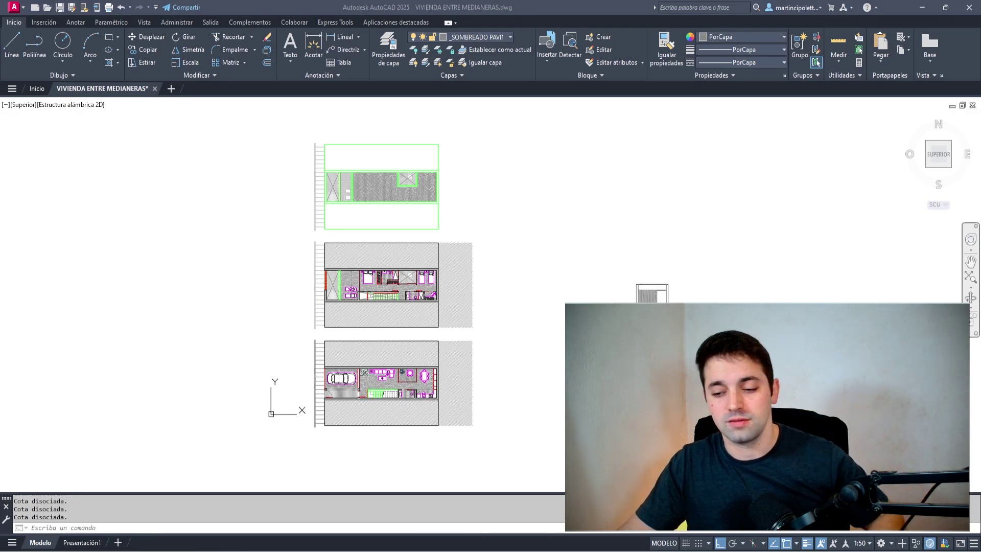
{"action": "scroll", "coordinate": [550, 291], "scroll_direction": "up", "scroll_amount": 2}
{"action": "scroll", "coordinate": [551, 291], "scroll_direction": "down", "scroll_amount": 2}
{"action": "scroll", "coordinate": [550, 290], "scroll_direction": "up", "scroll_amount": 2}
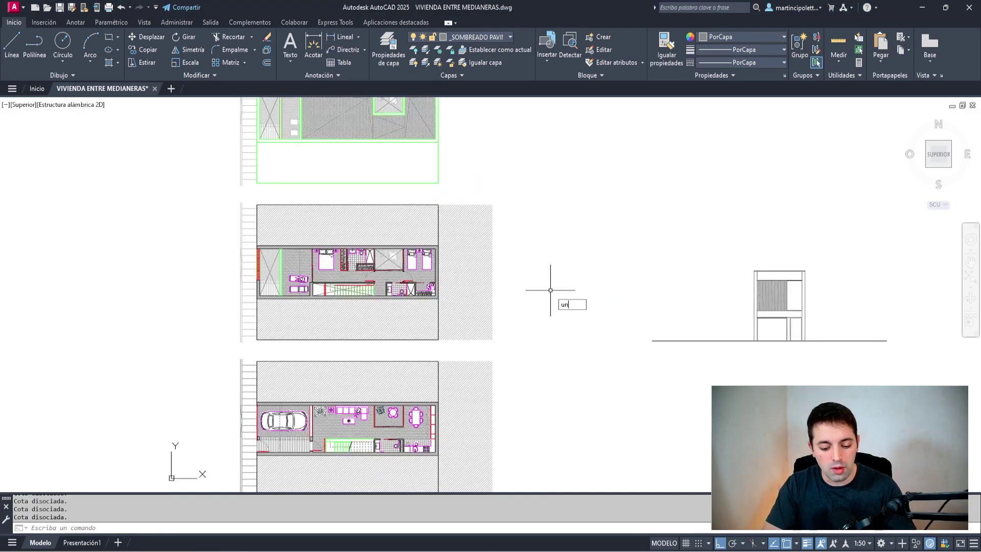
In Drawing Units, keep Metros as the insertion units and close the dialog
{"action": "key", "text": "Return"}
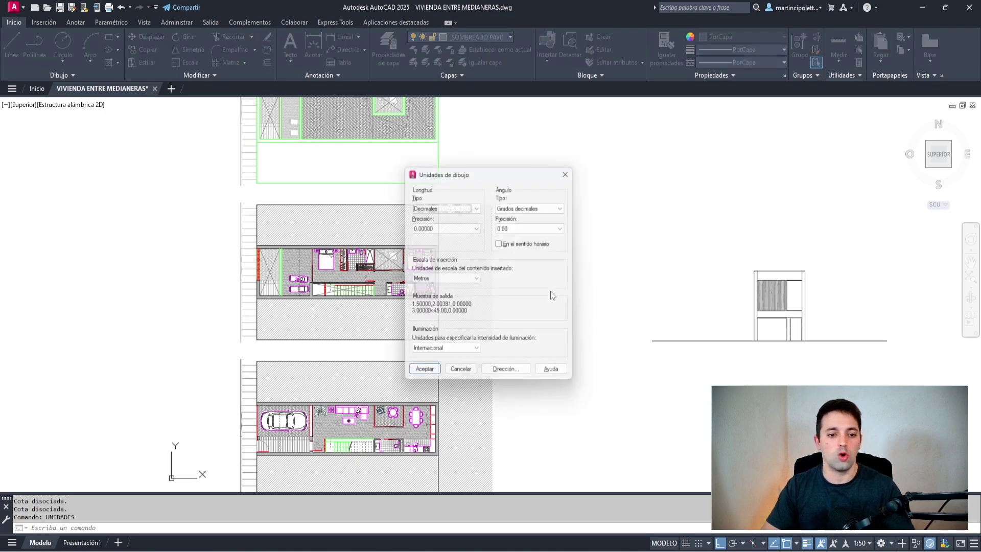
{"action": "left_click", "coordinate": [444, 279]}
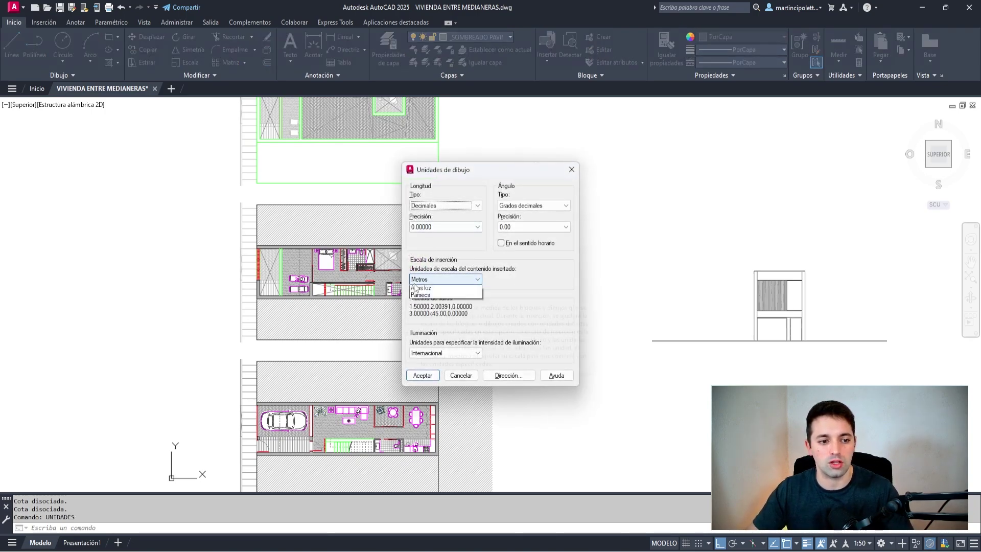
{"action": "left_click", "coordinate": [520, 267]}
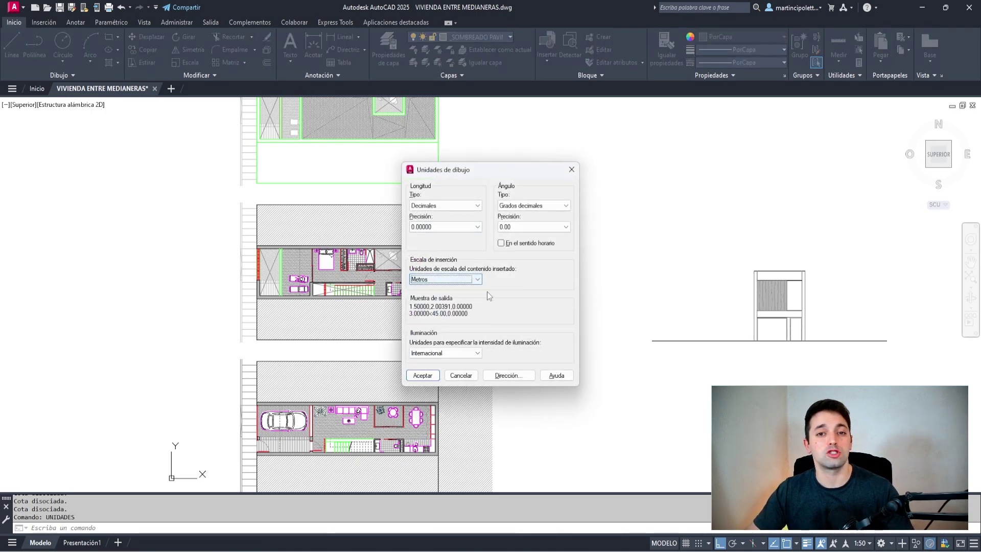
{"action": "left_click", "coordinate": [461, 375]}
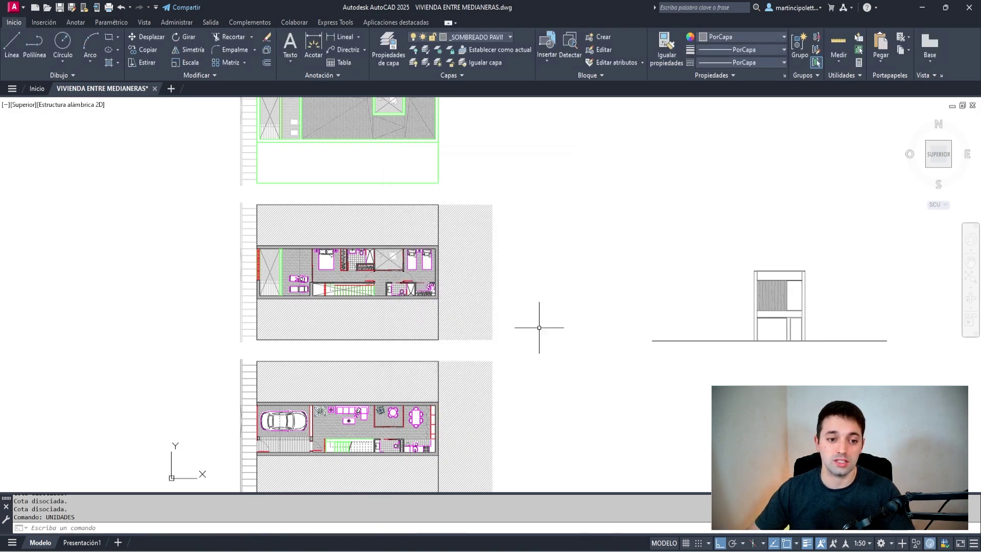
{"action": "key", "text": "Escape"}
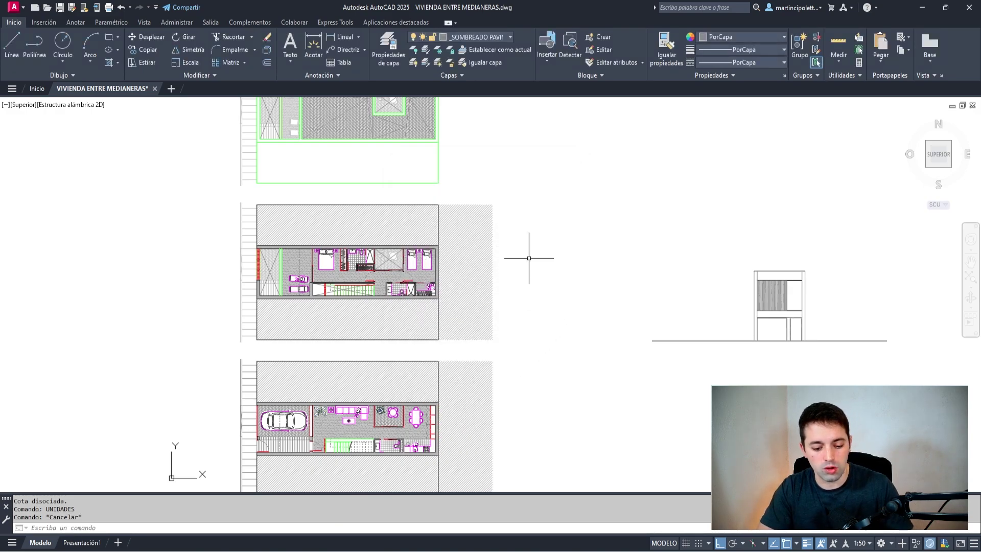
Run -DWGUNITS: Metros, decimal format, precision 2, and Sí to both scaling prompts
{"action": "type", "text": "dwgunit"}
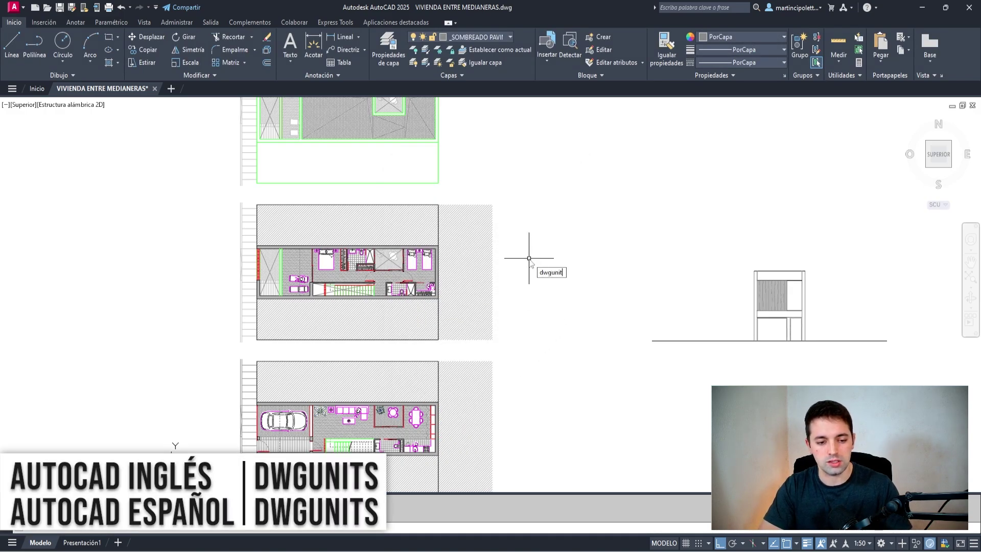
{"action": "key", "text": "F2"}
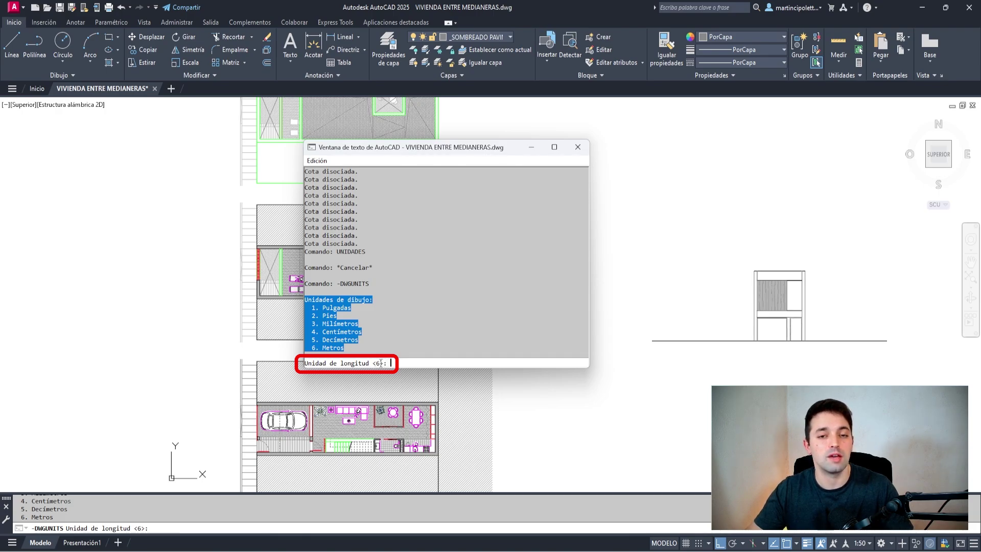
{"action": "left_click", "coordinate": [343, 348]}
{"action": "type", "text": "6"}
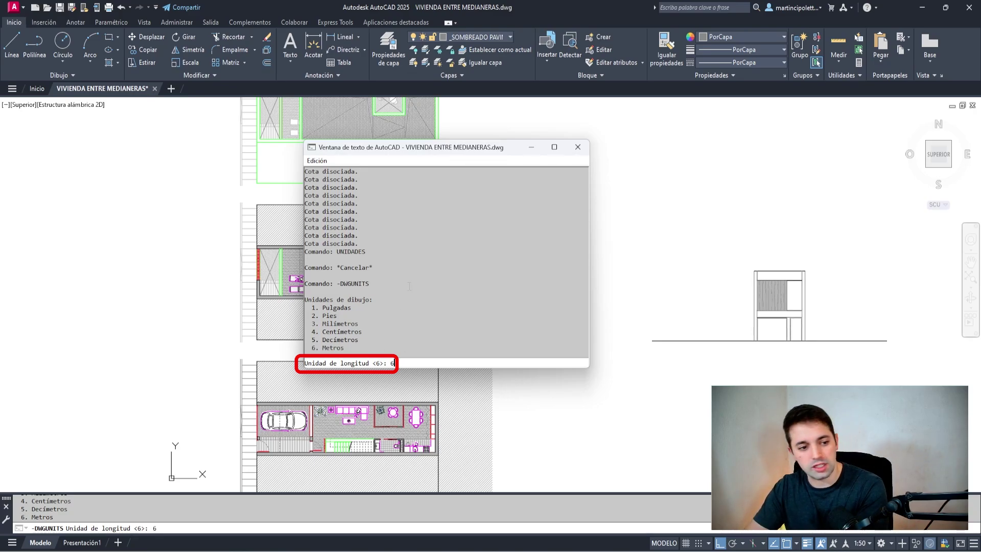
{"action": "key", "text": "Return"}
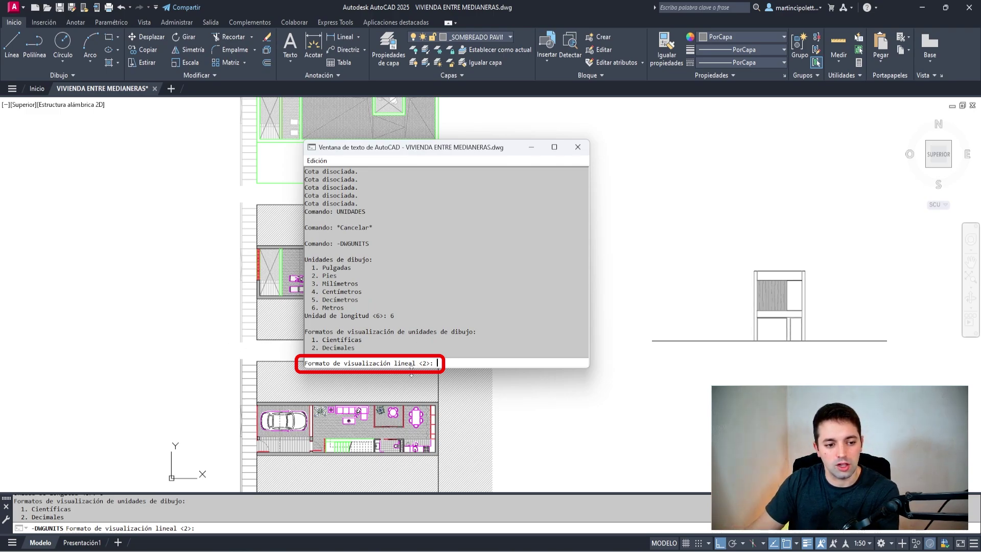
{"action": "key", "text": "Return"}
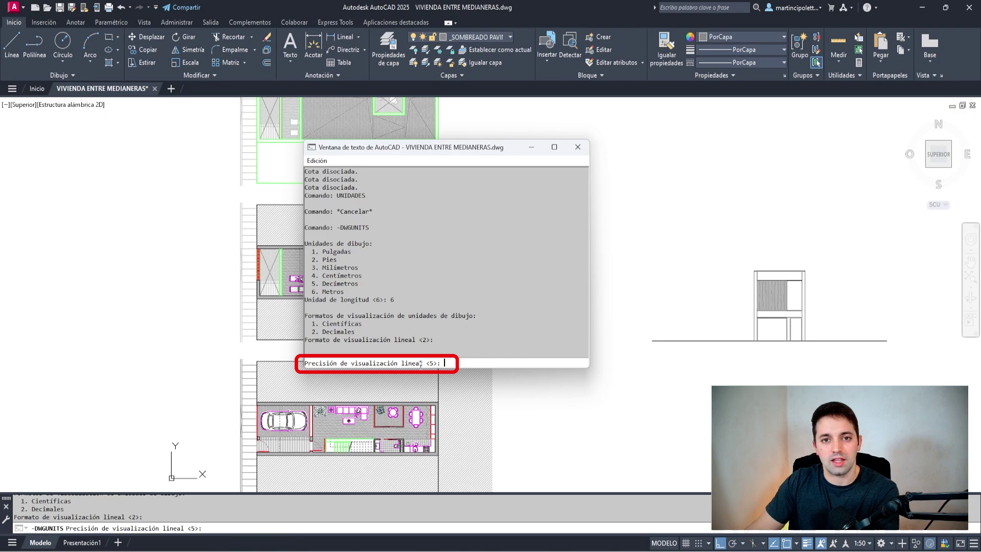
{"action": "type", "text": "2"}
{"action": "key", "text": "Return"}
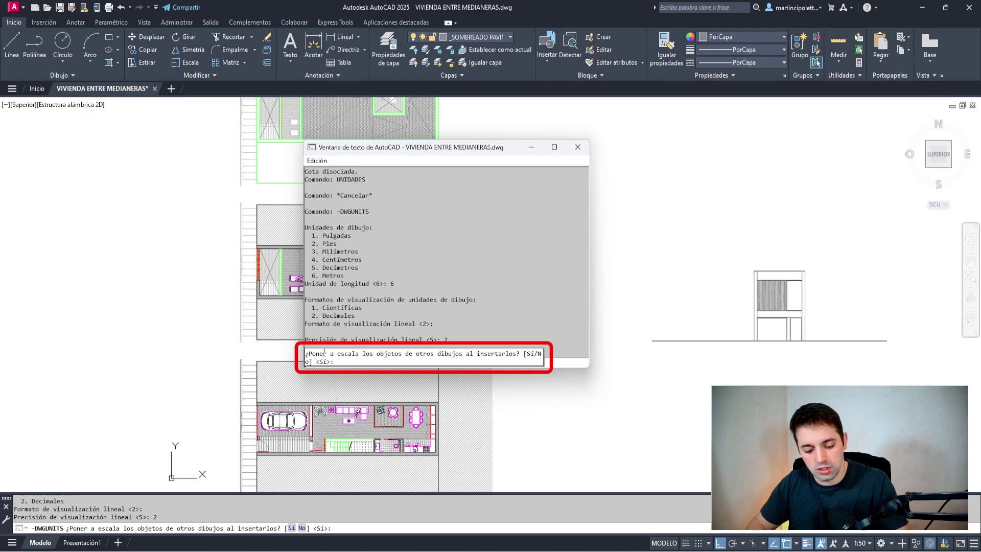
{"action": "key", "text": "Return"}
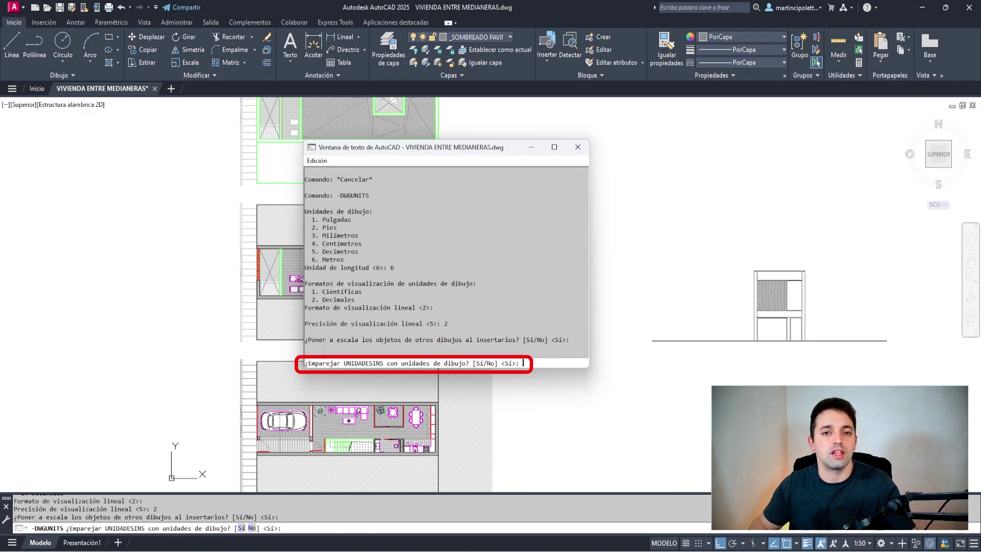
{"action": "key", "text": "Return"}
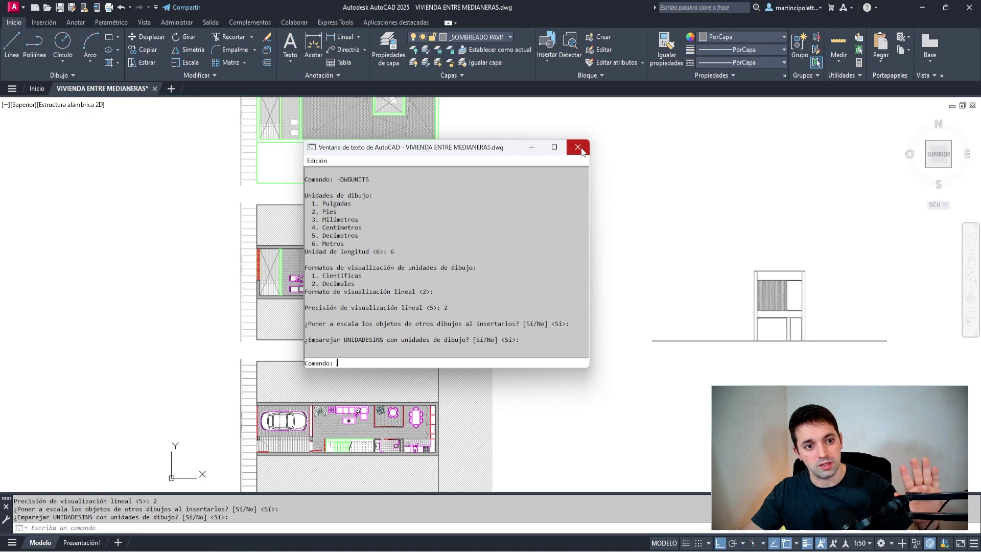
{"action": "left_click", "coordinate": [581, 151]}
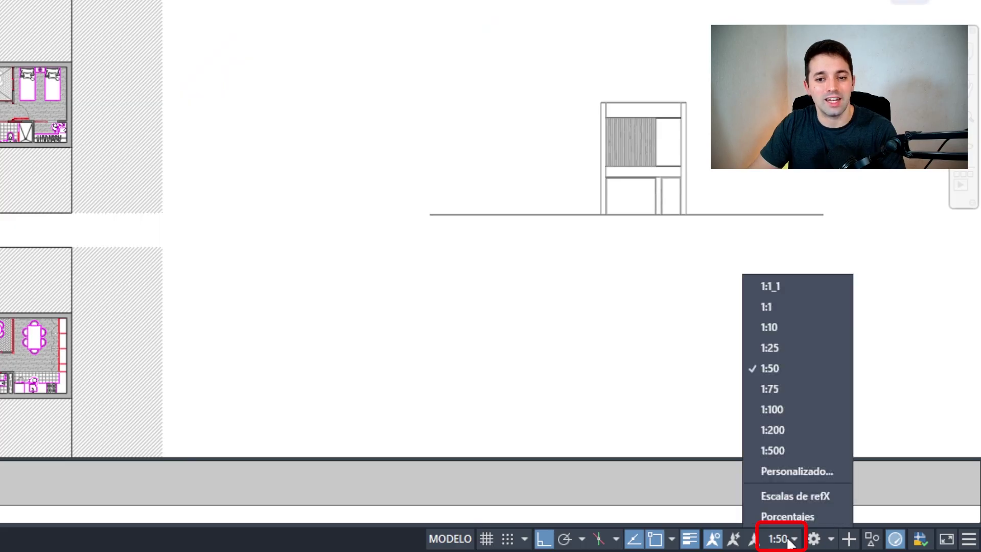
{"action": "left_click", "coordinate": [864, 543]}
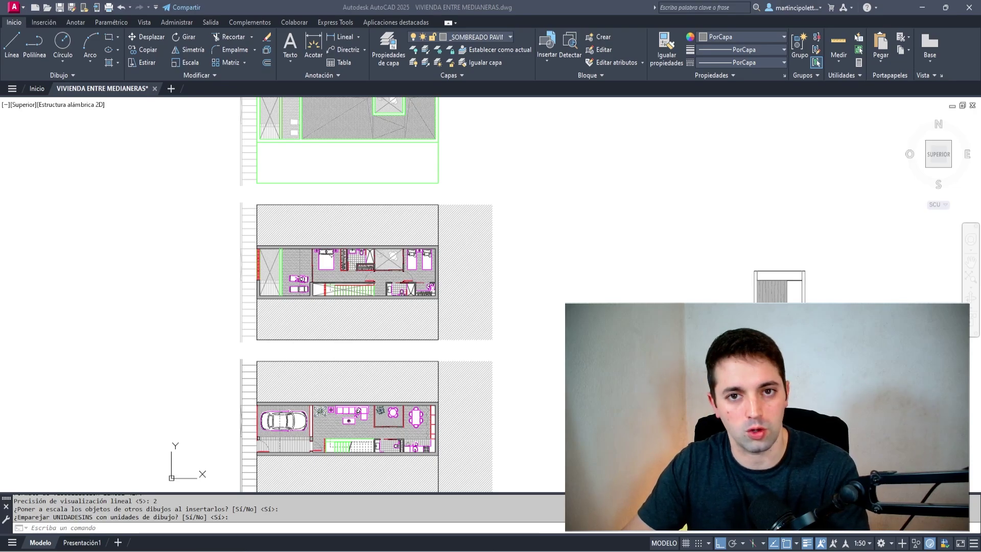
Pan and zoom the drawing to bring the floor plans into view
{"action": "middle_click_drag", "start_coordinate": [513, 337], "coordinate": [700, 333]}
{"action": "scroll", "coordinate": [664, 286], "scroll_direction": "up", "scroll_amount": 4}
{"action": "scroll", "coordinate": [562, 230], "scroll_direction": "down", "scroll_amount": 2}
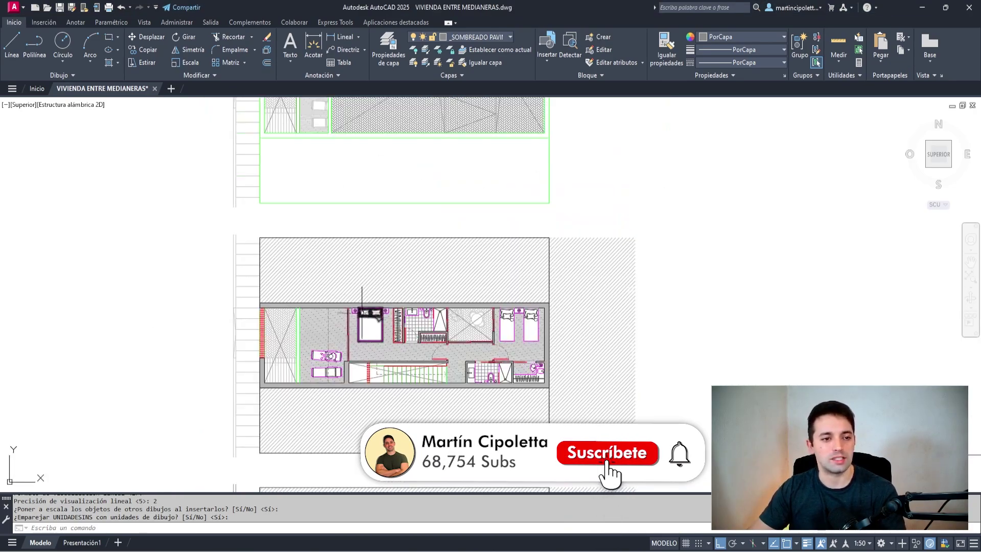
{"action": "scroll", "coordinate": [489, 273], "scroll_direction": "up", "scroll_amount": 2}
{"action": "scroll", "coordinate": [489, 273], "scroll_direction": "up", "scroll_amount": 1}
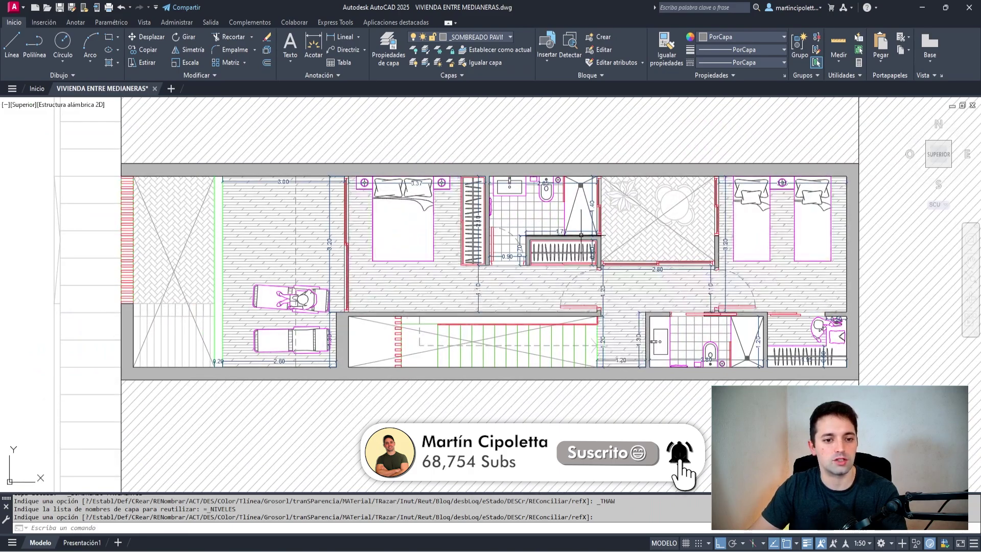
{"action": "scroll", "coordinate": [490, 273], "scroll_direction": "down", "scroll_amount": 1}
{"action": "scroll", "coordinate": [555, 260], "scroll_direction": "down", "scroll_amount": 2}
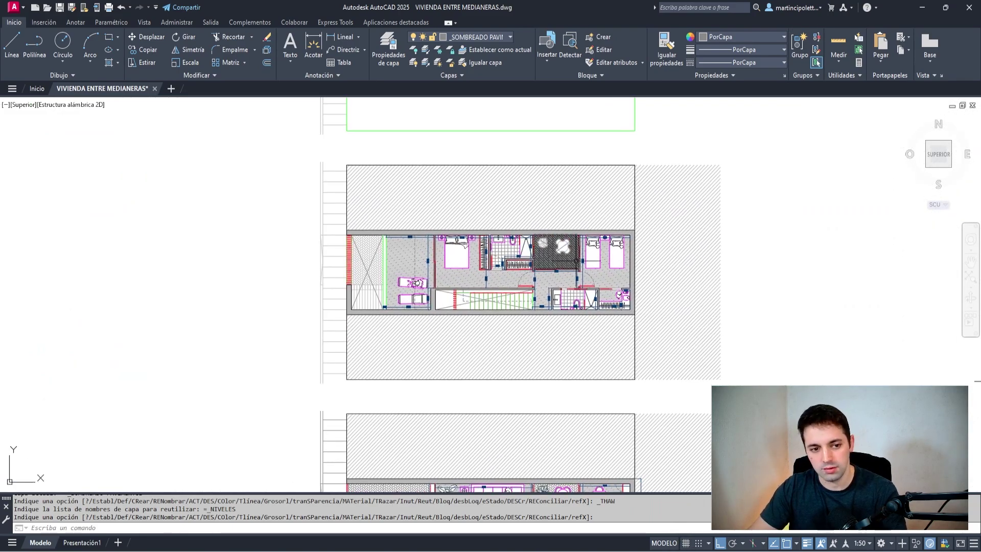
{"action": "scroll", "coordinate": [555, 259], "scroll_direction": "up", "scroll_amount": 2}
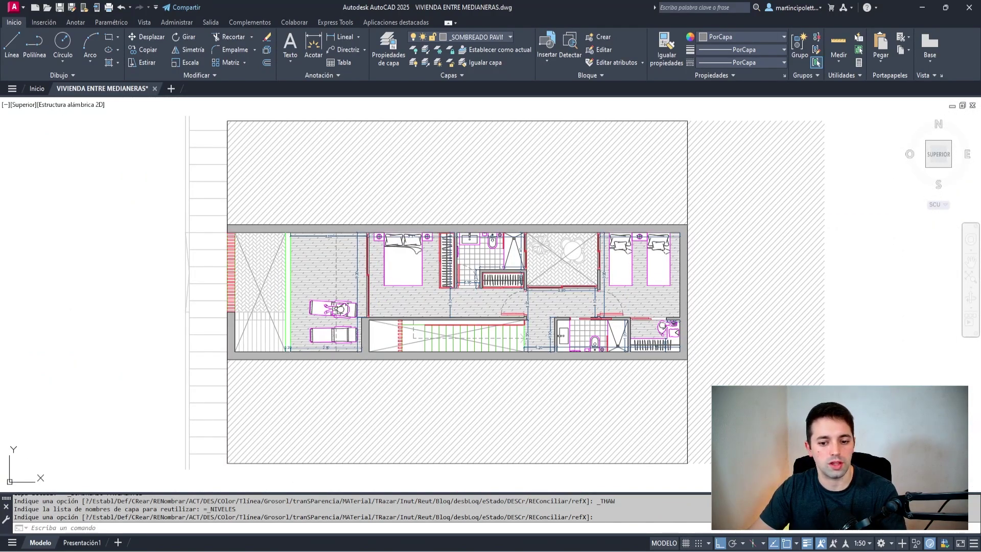
Set the annotation scale to 1:100 and zoom around to check the dimension texts
{"action": "left_click", "coordinate": [861, 545]}
{"action": "left_click", "coordinate": [869, 469]}
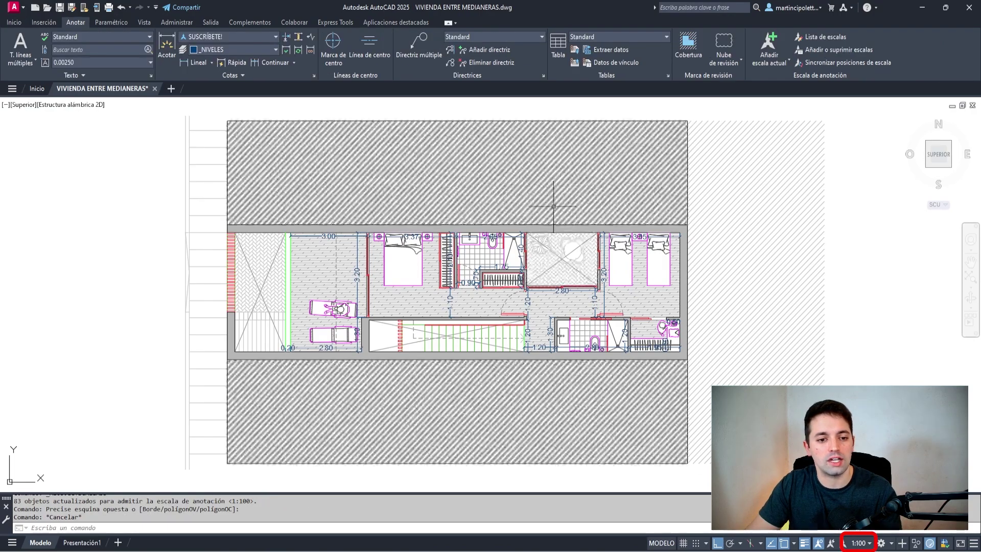
{"action": "scroll", "coordinate": [612, 301], "scroll_direction": "up", "scroll_amount": 5}
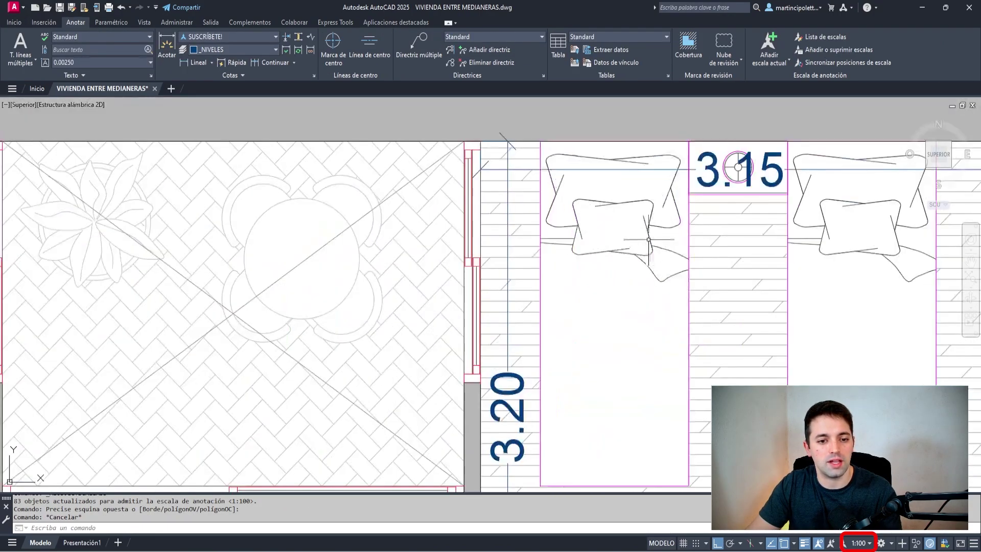
{"action": "scroll", "coordinate": [657, 301], "scroll_direction": "down", "scroll_amount": 4}
{"action": "scroll", "coordinate": [657, 302], "scroll_direction": "down", "scroll_amount": 2}
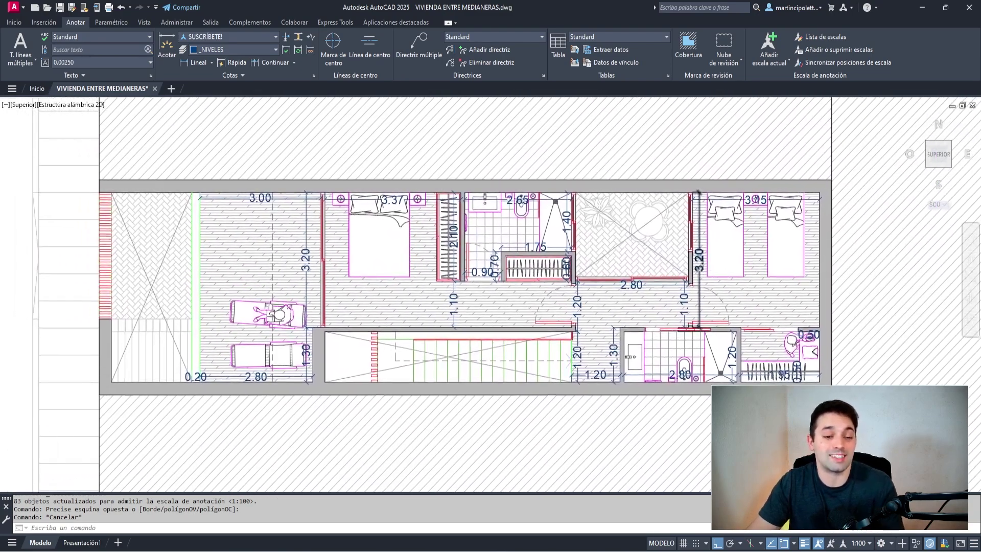
{"action": "scroll", "coordinate": [680, 286], "scroll_direction": "down", "scroll_amount": 2}
{"action": "scroll", "coordinate": [701, 268], "scroll_direction": "down", "scroll_amount": 2}
{"action": "middle_click_drag", "start_coordinate": [706, 268], "coordinate": [703, 262]}
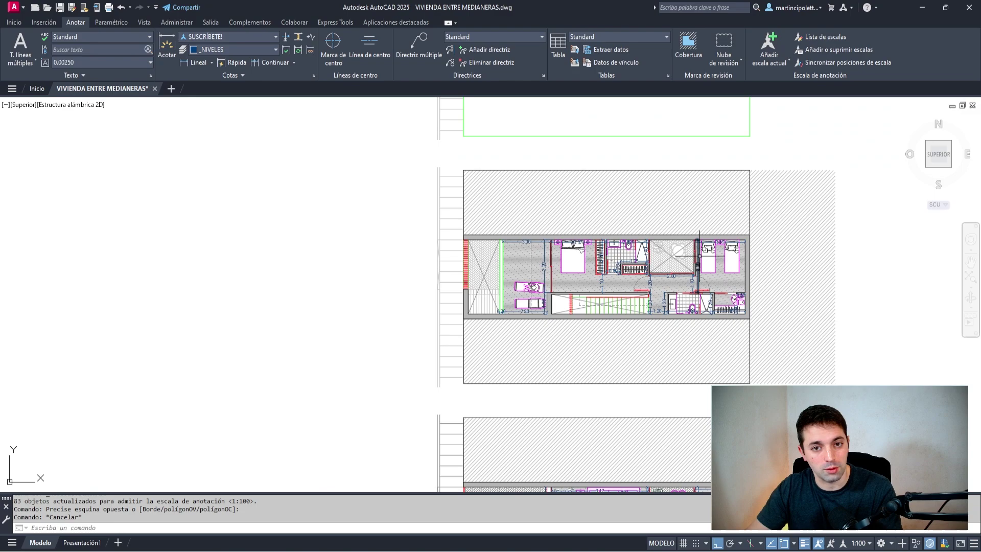
{"action": "scroll", "coordinate": [717, 231], "scroll_direction": "up", "scroll_amount": 2}
{"action": "scroll", "coordinate": [717, 230], "scroll_direction": "down", "scroll_amount": 2}
{"action": "middle_click_drag", "start_coordinate": [713, 240], "coordinate": [712, 215]}
{"action": "scroll", "coordinate": [711, 215], "scroll_direction": "up", "scroll_amount": 2}
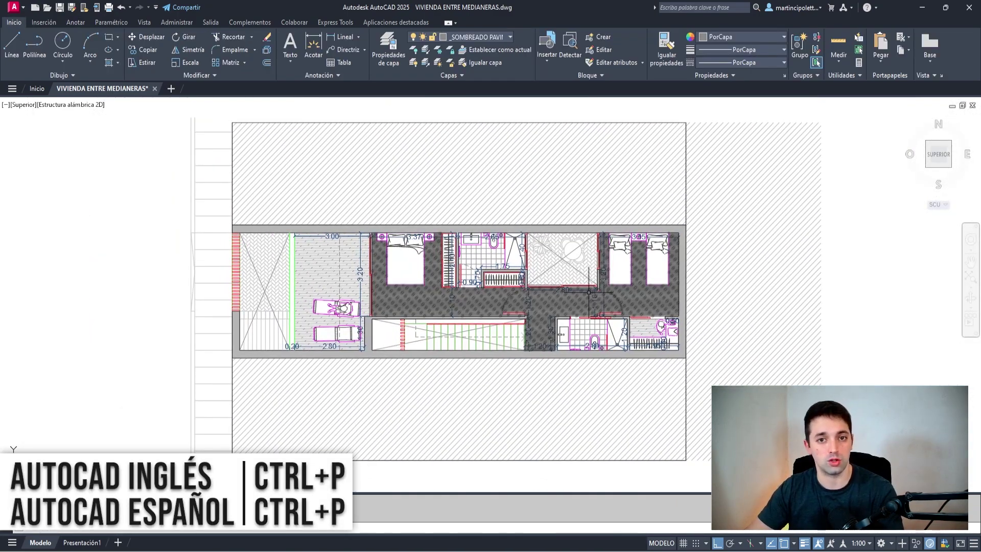
Start a plot using DWG To PDF.pc3 as the plotter with a Window plot area
{"action": "key", "text": "ctrl+p"}
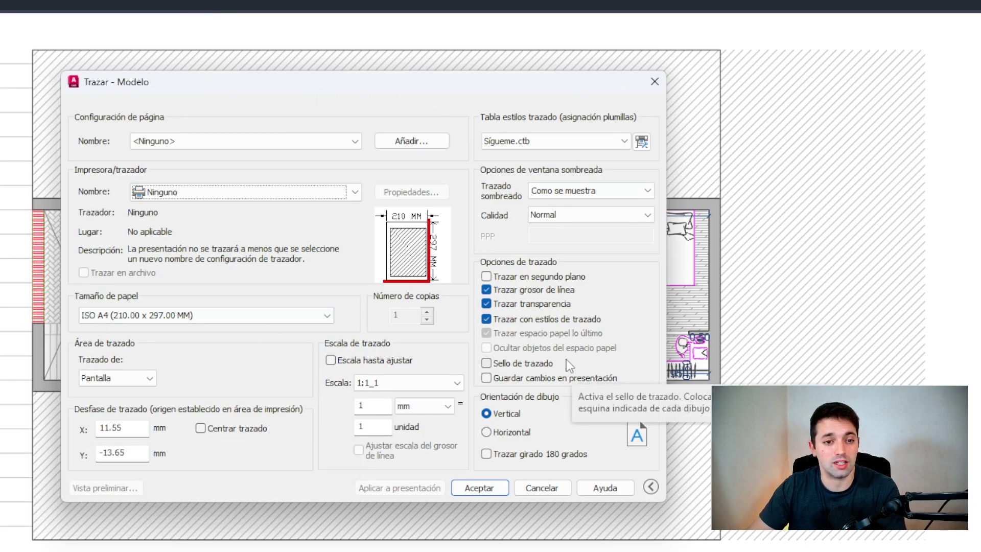
{"action": "left_click", "coordinate": [217, 197]}
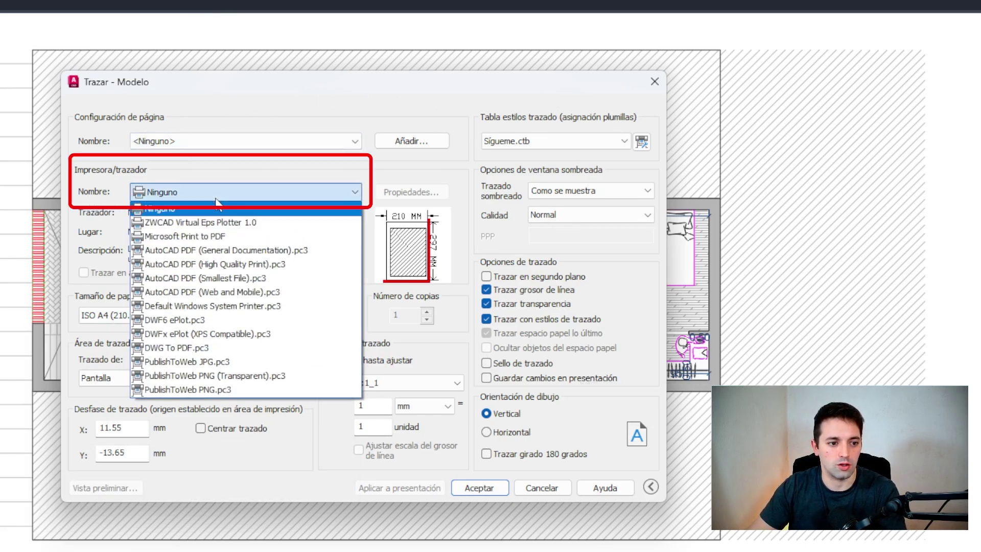
{"action": "left_click", "coordinate": [173, 349]}
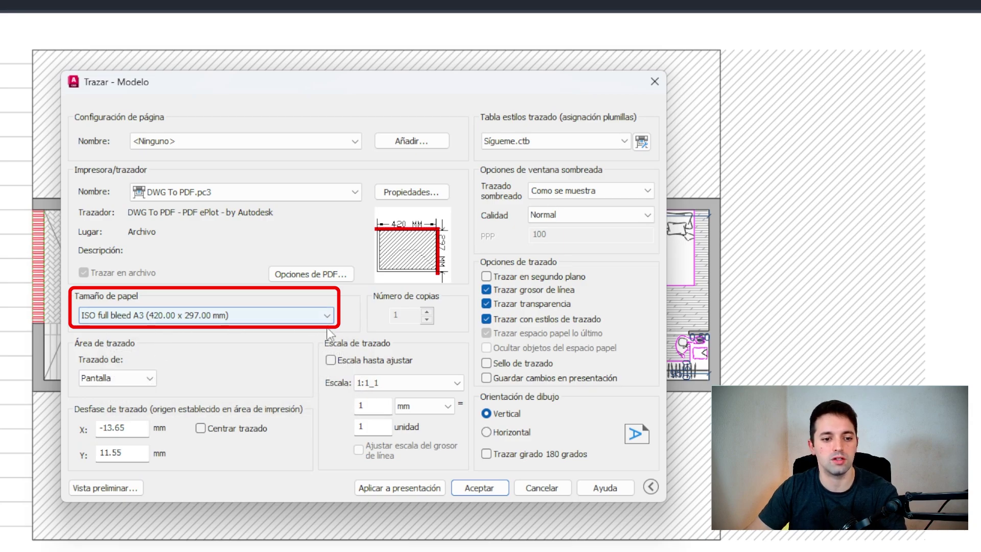
{"action": "left_click", "coordinate": [118, 378]}
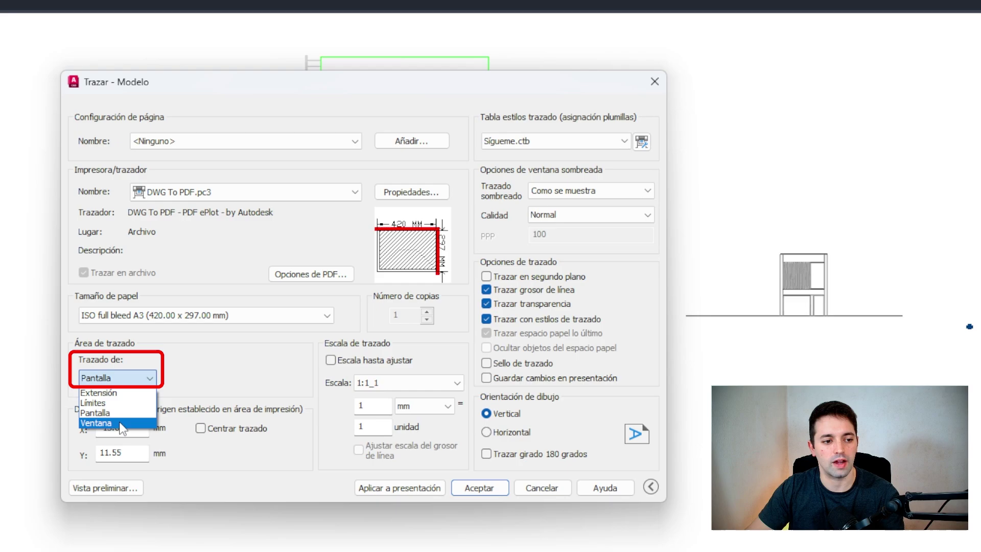
{"action": "left_click", "coordinate": [95, 423]}
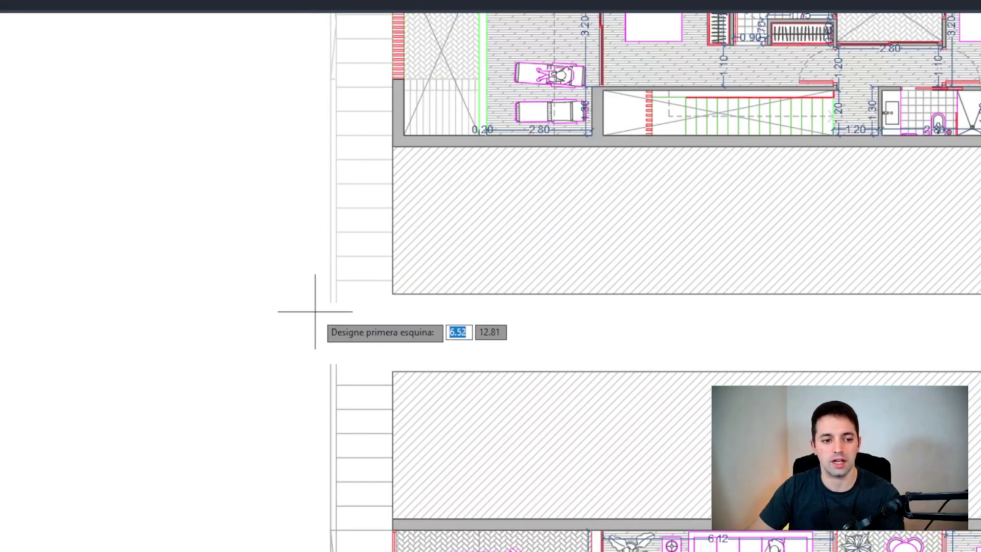
Pick a window around the middle floor plan as the plot area
{"action": "left_click", "coordinate": [317, 310]}
{"action": "scroll", "coordinate": [435, 235], "scroll_direction": "down", "scroll_amount": 3}
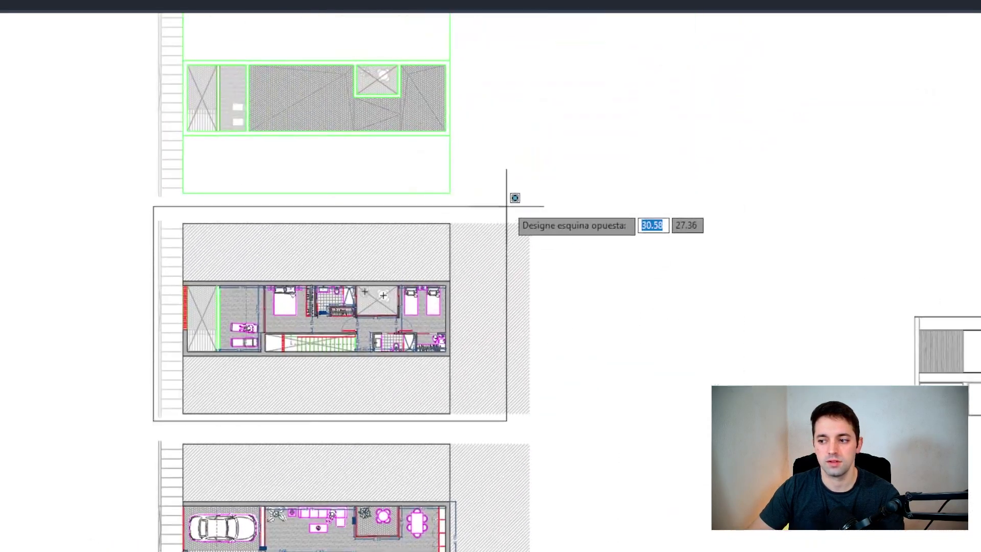
{"action": "left_click", "coordinate": [460, 215]}
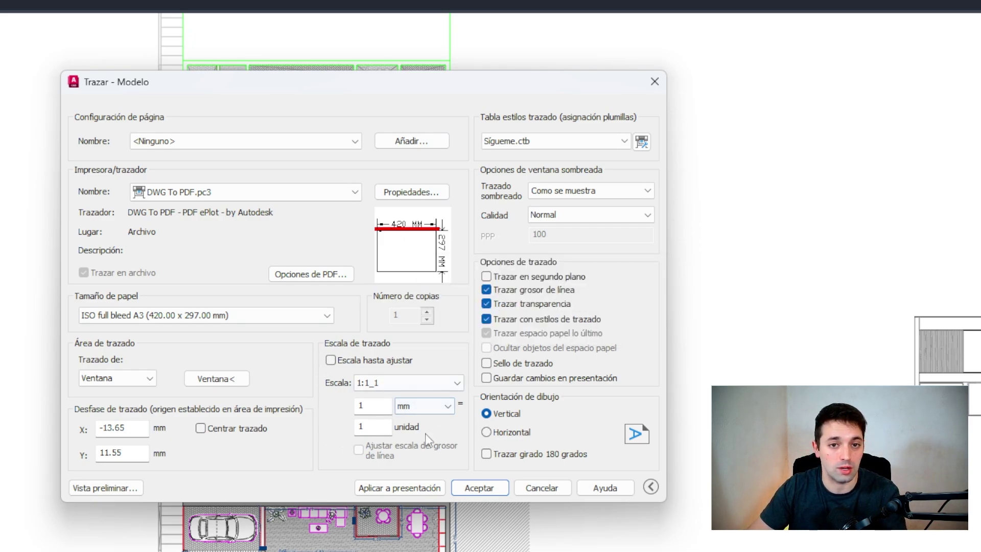
Center the plot and select the Sígueme.ctb plot style table, answering Yes
{"action": "scroll", "coordinate": [413, 405], "scroll_direction": "up", "scroll_amount": 1}
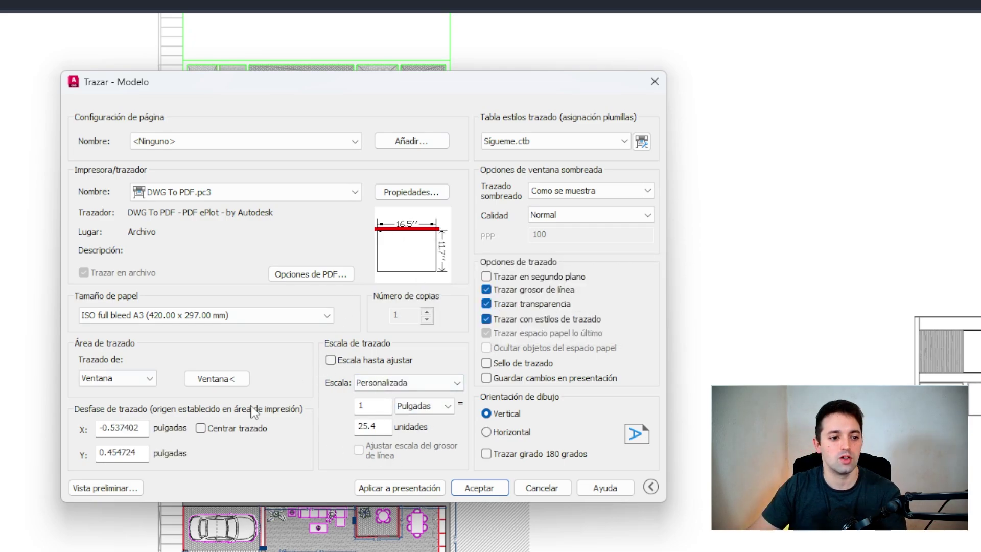
{"action": "left_click", "coordinate": [200, 428]}
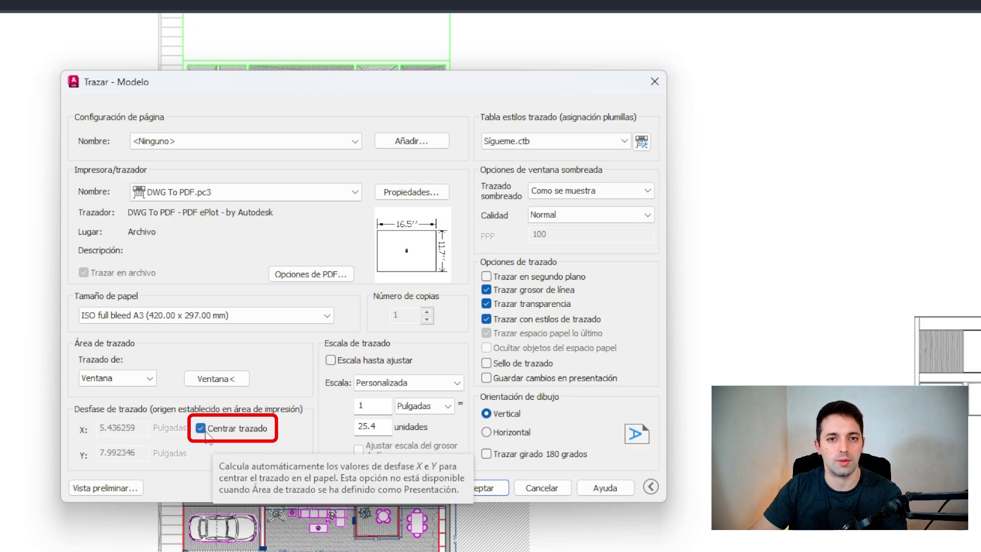
{"action": "left_click", "coordinate": [557, 141]}
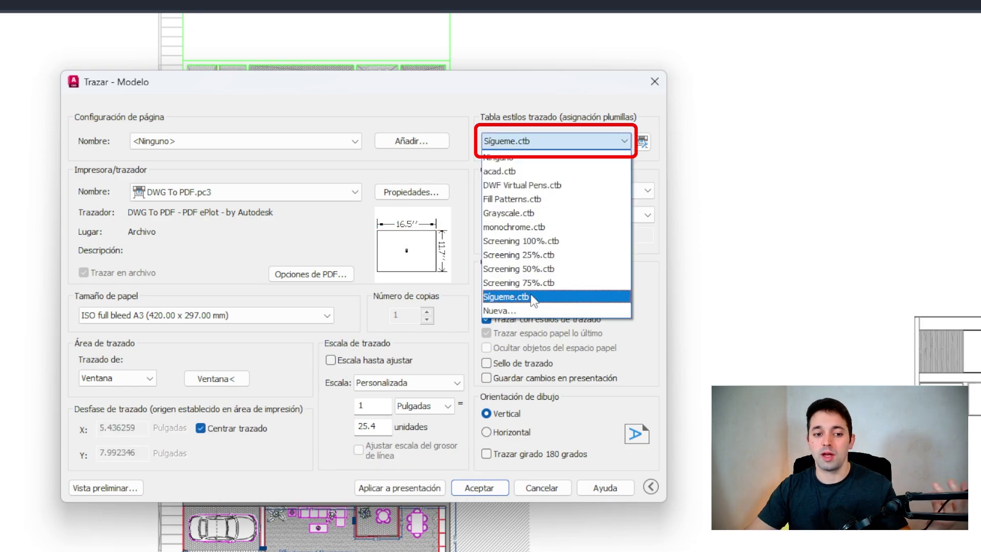
{"action": "left_click", "coordinate": [511, 297]}
{"action": "left_click", "coordinate": [412, 328]}
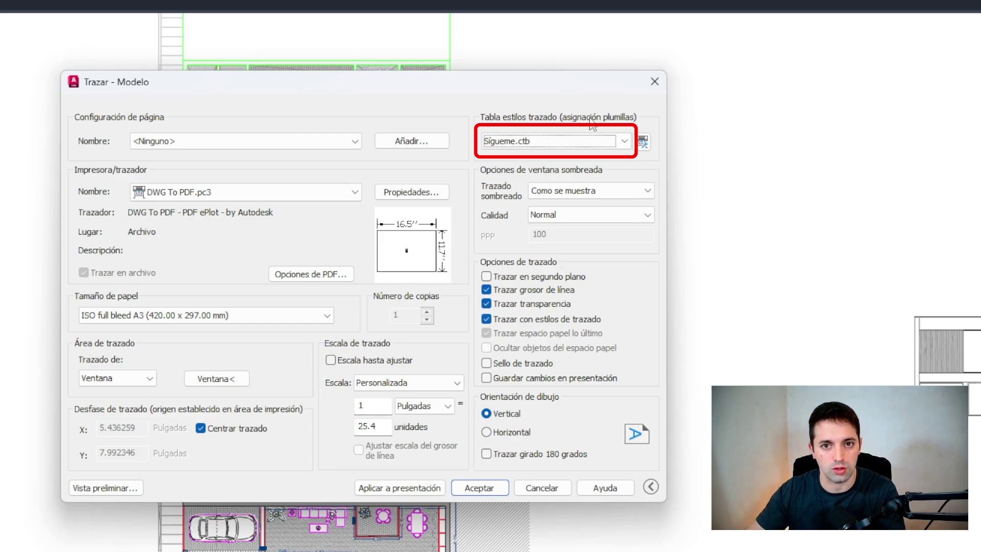
Keep Sígueme.ctb and set shaded viewport quality to Custom at 300 DPI
{"action": "left_click", "coordinate": [554, 141]}
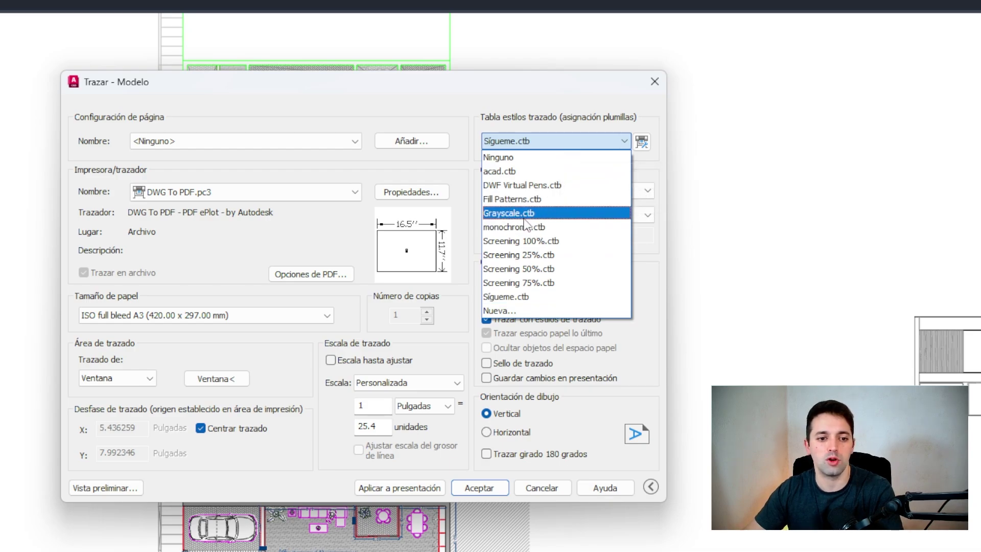
{"action": "left_click", "coordinate": [551, 143]}
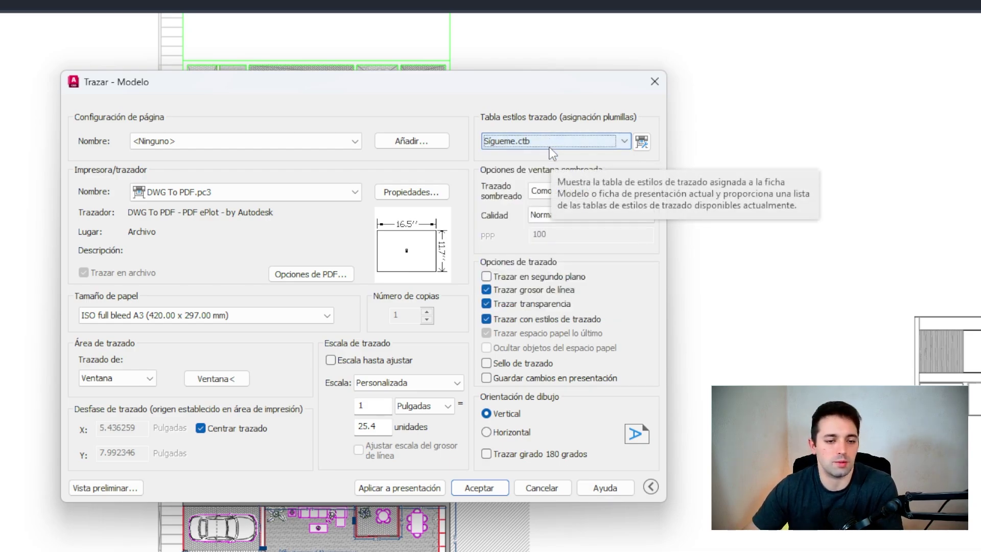
{"action": "left_click", "coordinate": [593, 215]}
{"action": "left_click", "coordinate": [567, 279]}
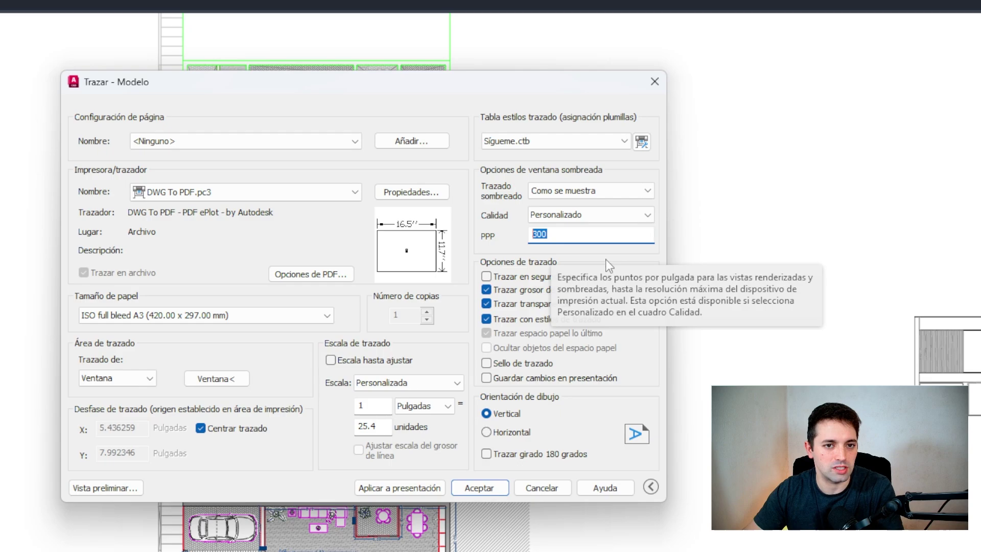
{"action": "left_click", "coordinate": [587, 238]}
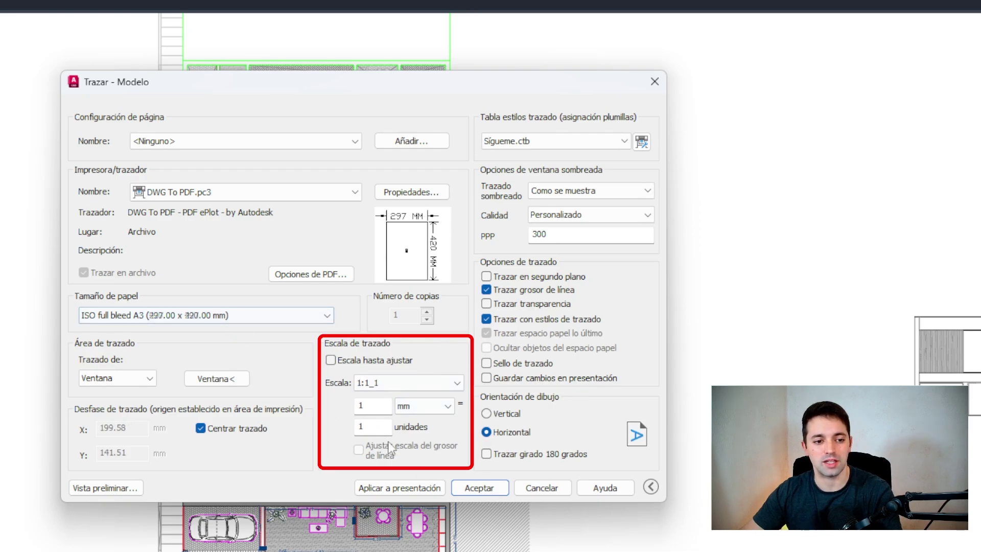
Pick the 1:100 plot scale, then change the scale units from Pulgadas to mm
{"action": "left_click", "coordinate": [428, 392]}
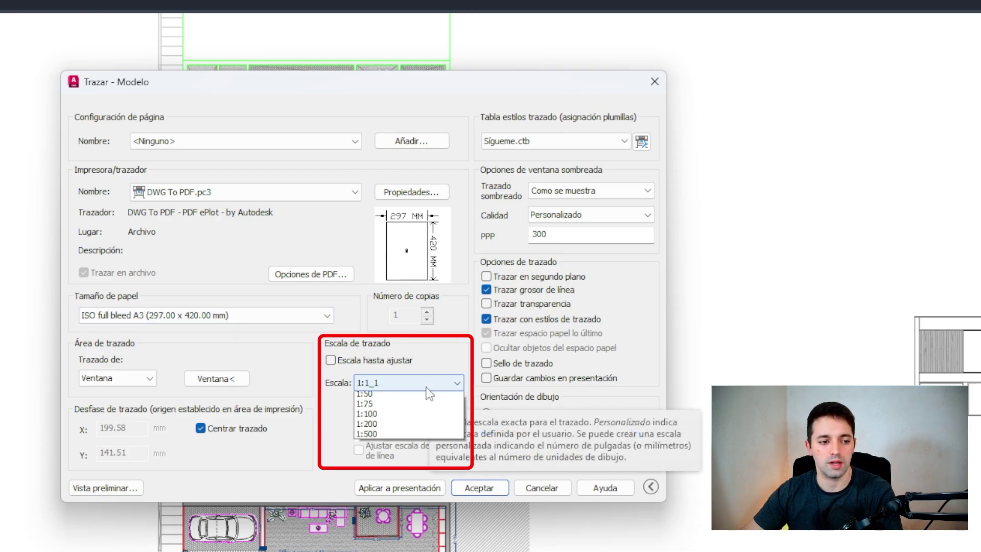
{"action": "left_click", "coordinate": [388, 468]}
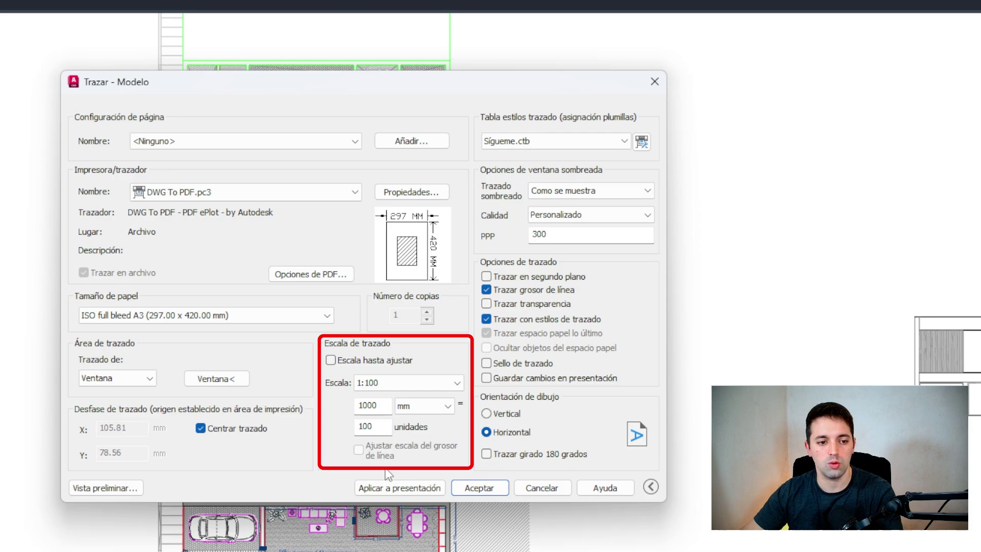
{"action": "mouse_move", "coordinate": [413, 244]}
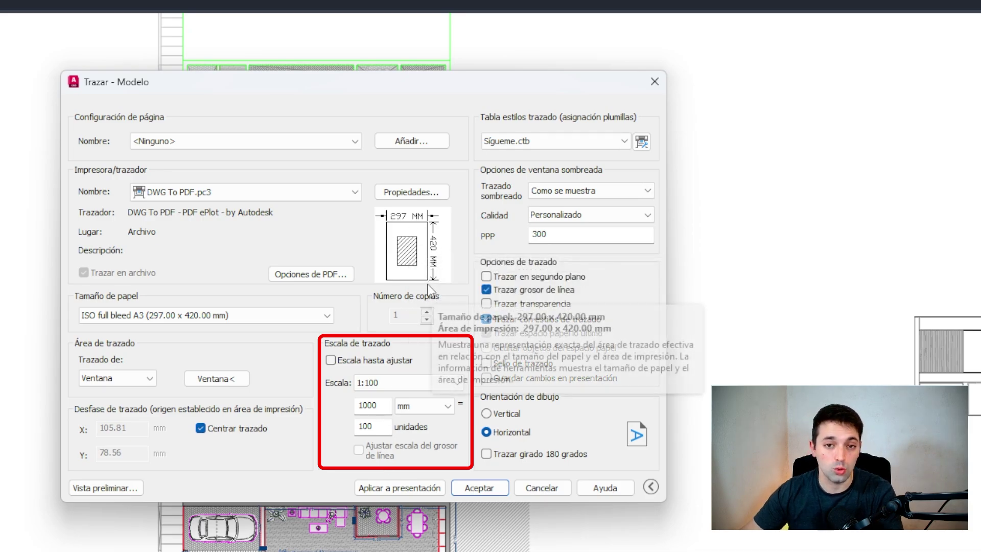
{"action": "left_click", "coordinate": [401, 383]}
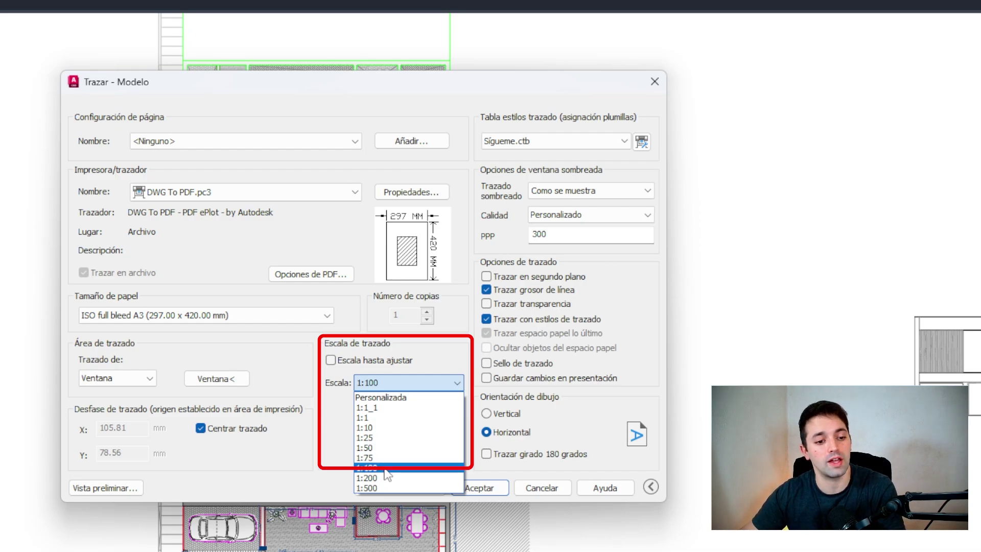
{"action": "left_click", "coordinate": [384, 469]}
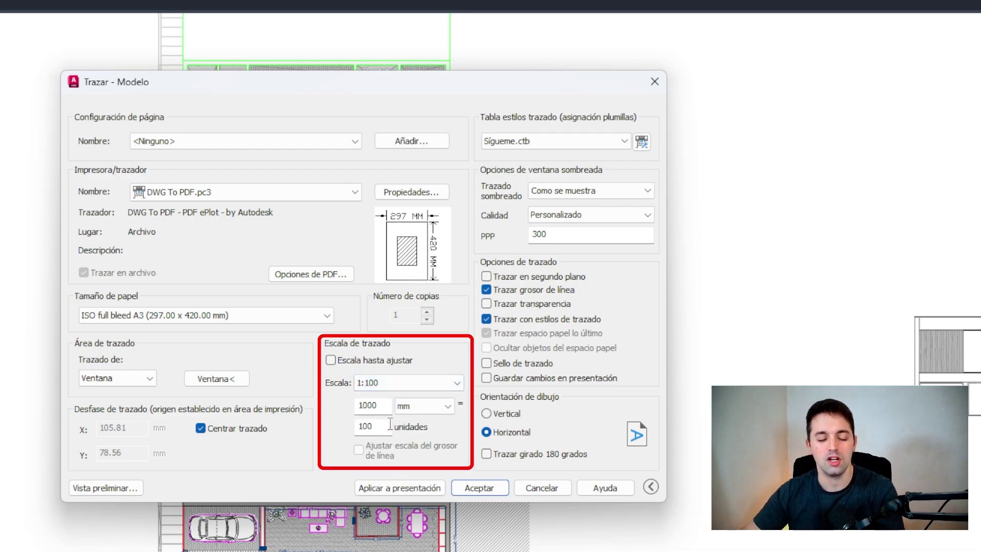
{"action": "left_click_drag", "start_coordinate": [391, 410], "coordinate": [350, 407]}
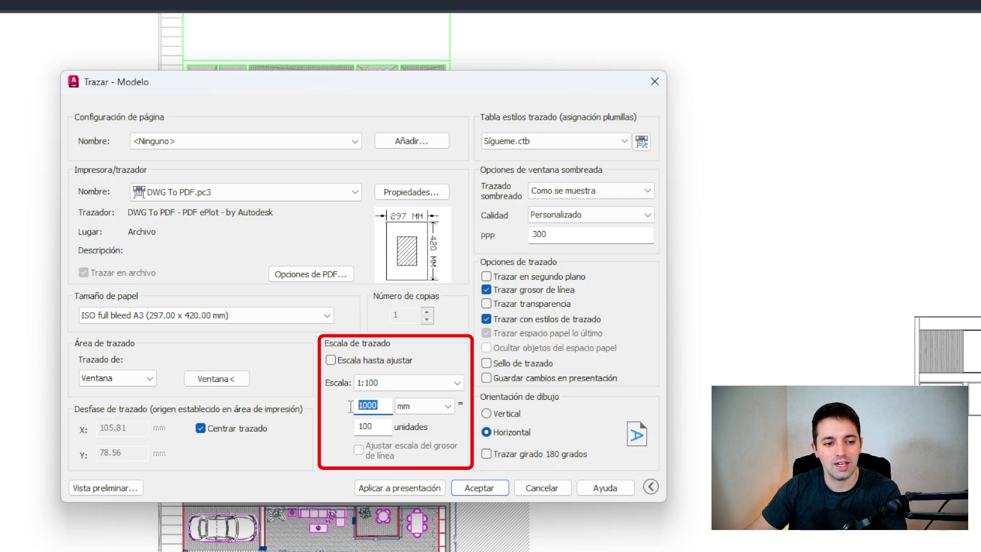
{"action": "left_click", "coordinate": [418, 409]}
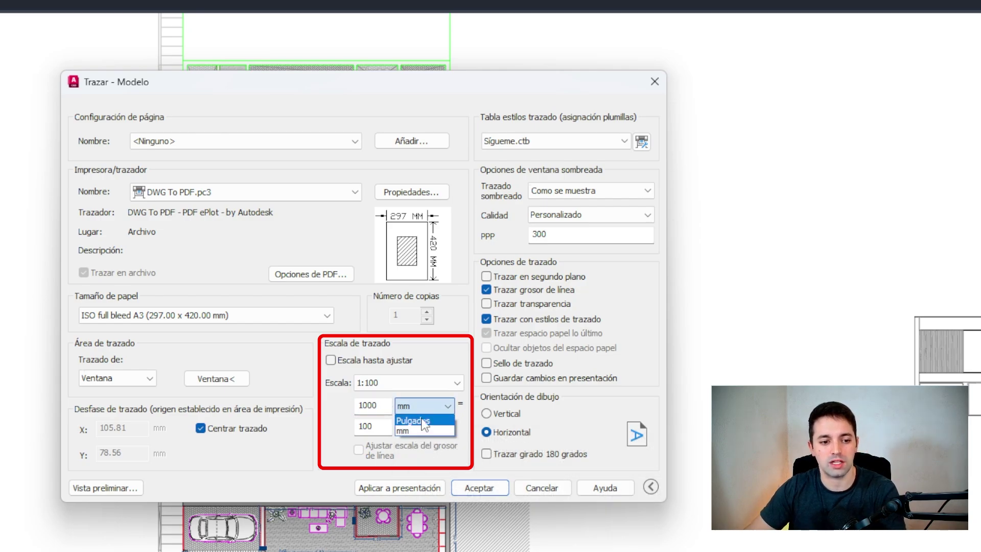
{"action": "left_click", "coordinate": [424, 421]}
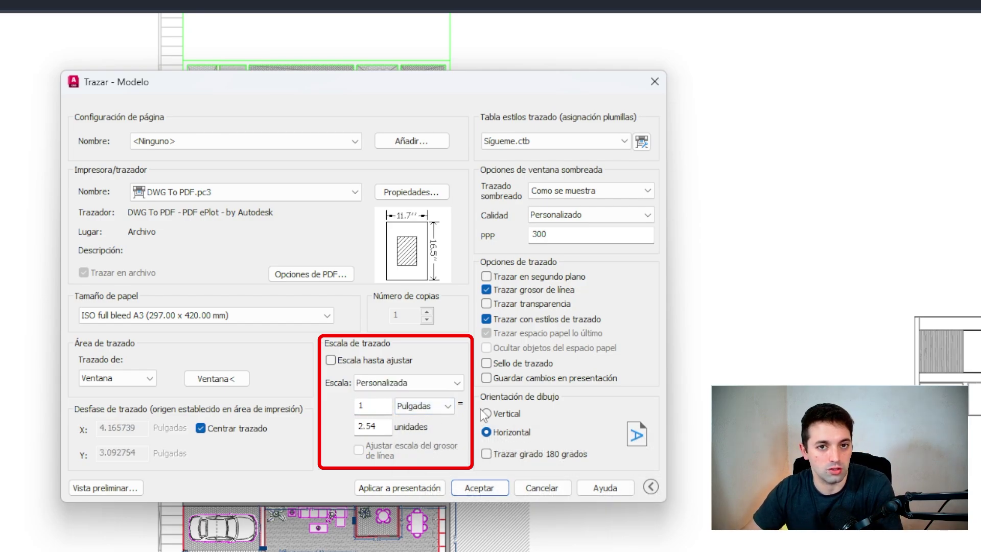
{"action": "left_click", "coordinate": [452, 407]}
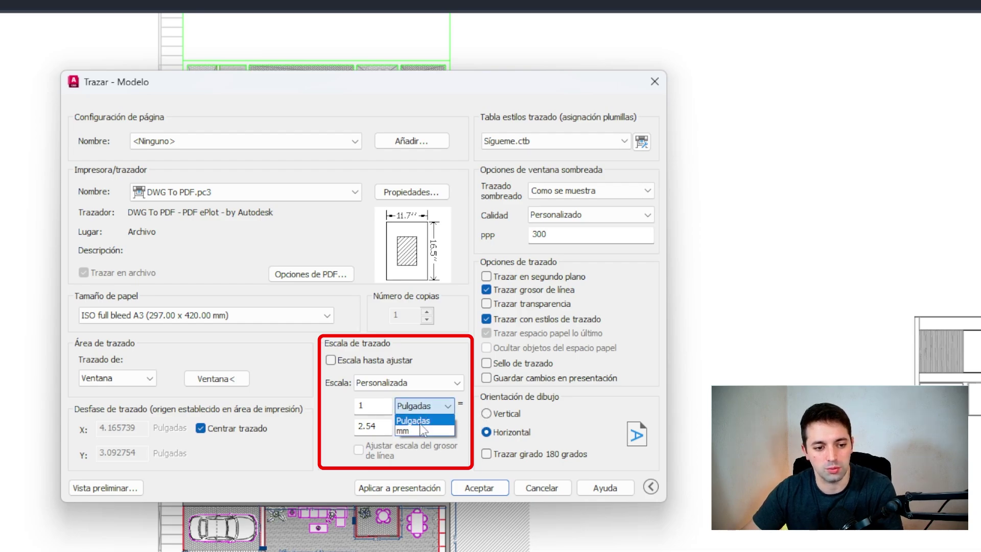
{"action": "left_click", "coordinate": [422, 429]}
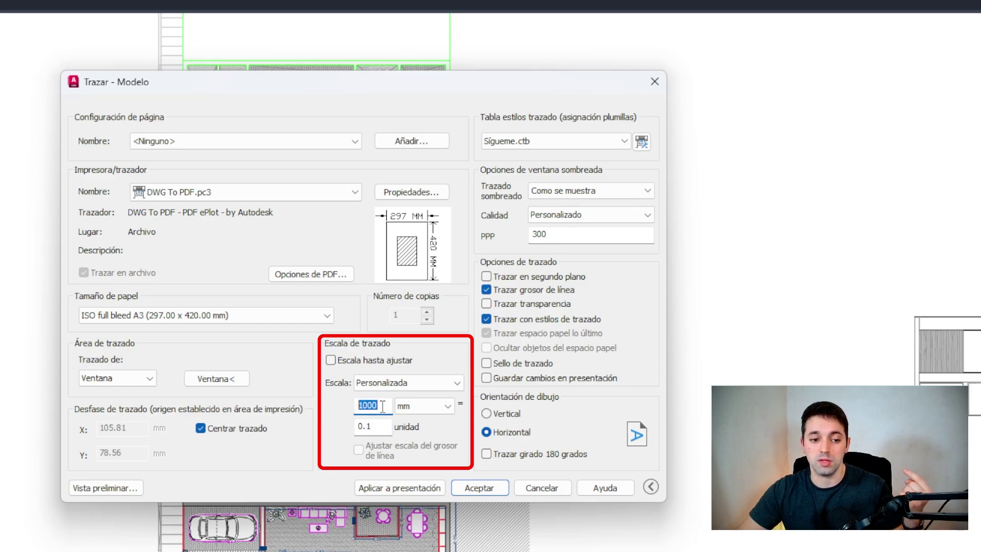
Enter 1000 mm to 100 units so the custom plot scale reads 1:100
{"action": "key", "text": "Tab"}
{"action": "type", "text": "100"}
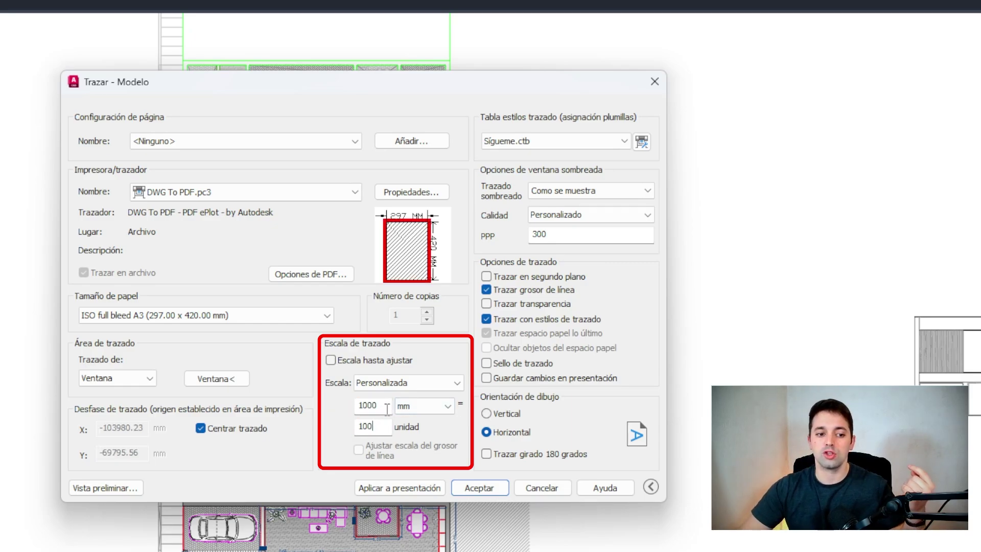
{"action": "left_click", "coordinate": [387, 407]}
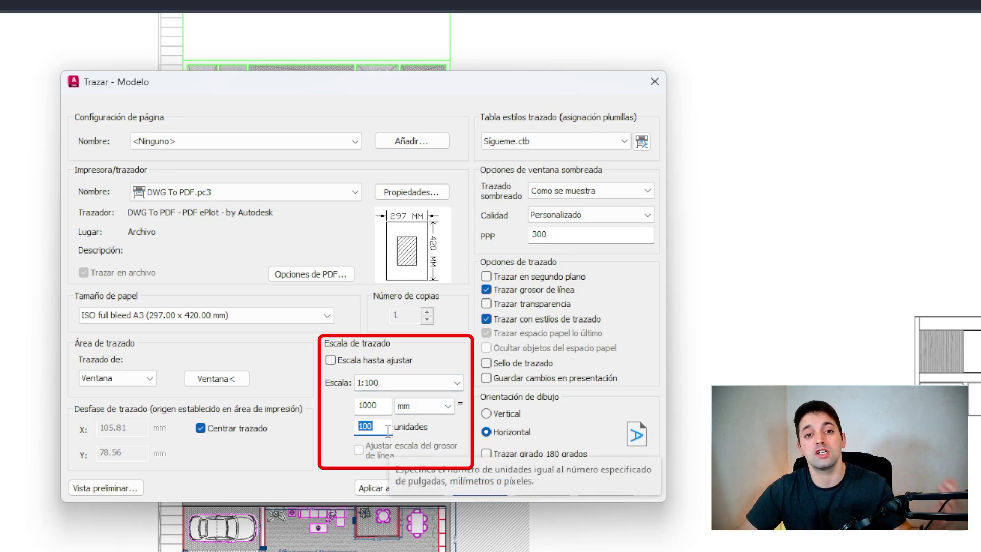
{"action": "key", "text": "shift+Tab"}
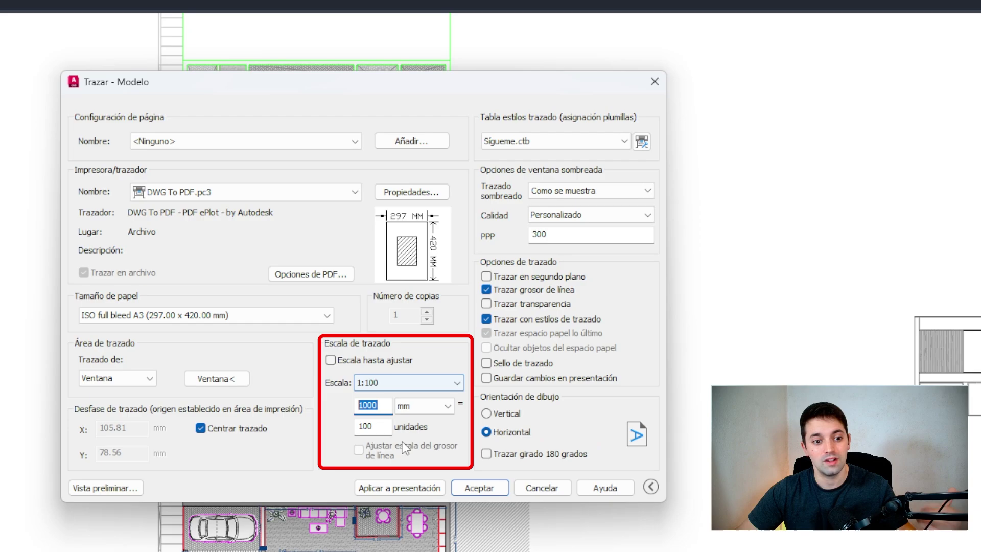
{"action": "type", "text": "1"}
{"action": "double_click", "coordinate": [358, 426]}
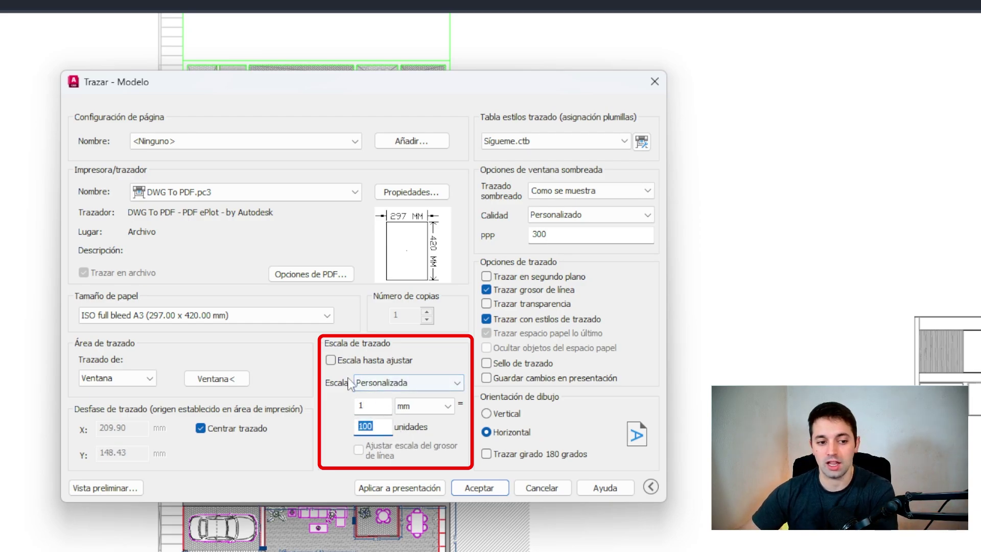
{"action": "type", "text": "0.1"}
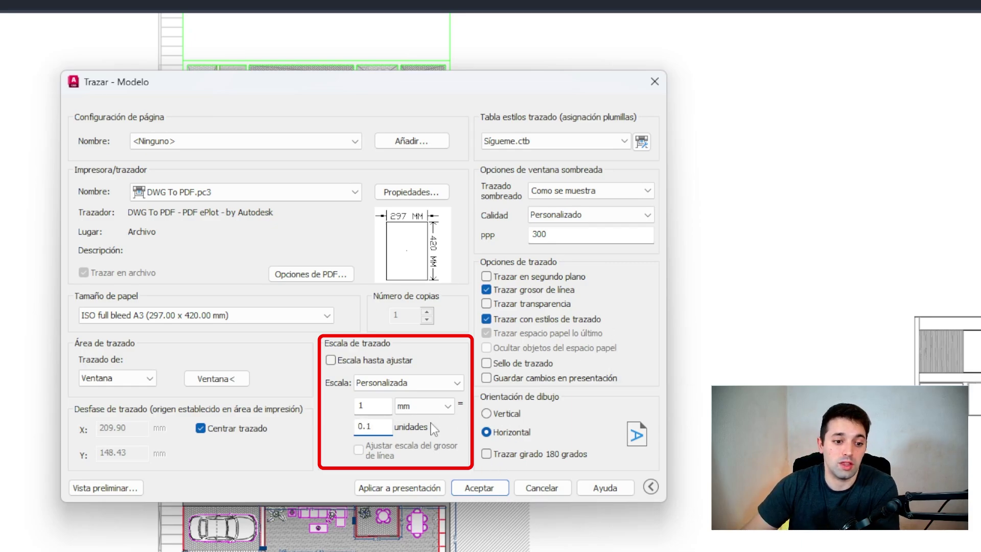
{"action": "left_click", "coordinate": [371, 406]}
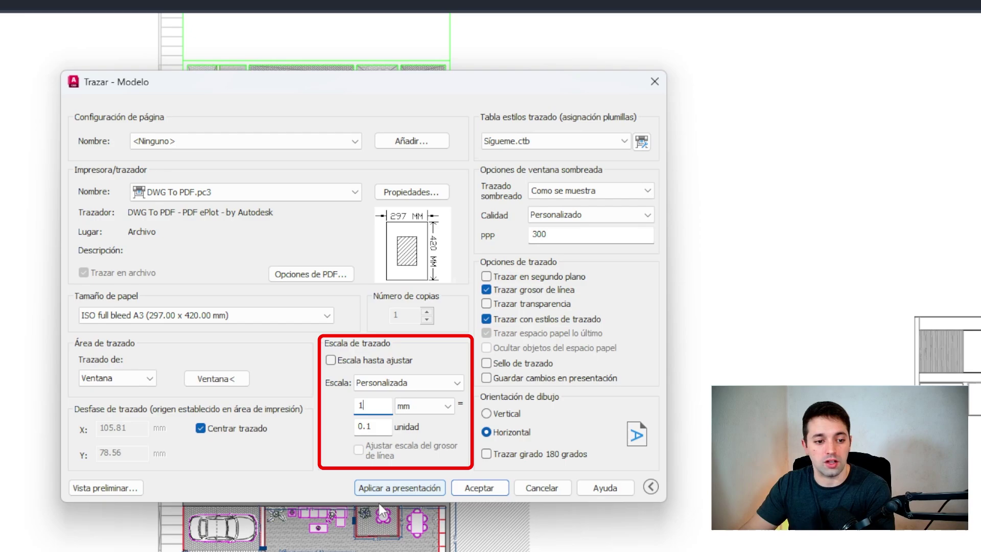
{"action": "type", "text": "00"}
{"action": "key", "text": "Tab"}
{"action": "left_click", "coordinate": [379, 407]}
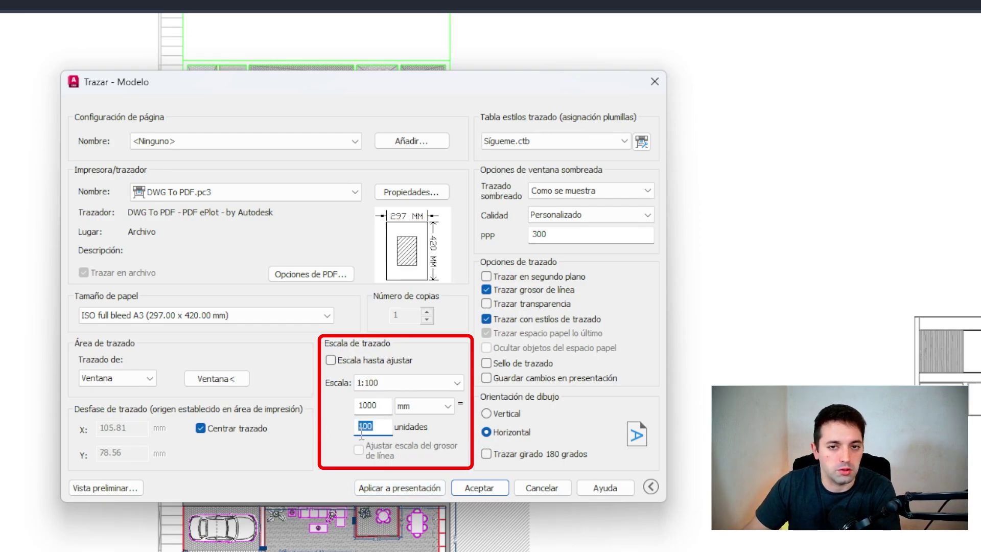
{"action": "left_click_drag", "start_coordinate": [381, 406], "coordinate": [326, 408]}
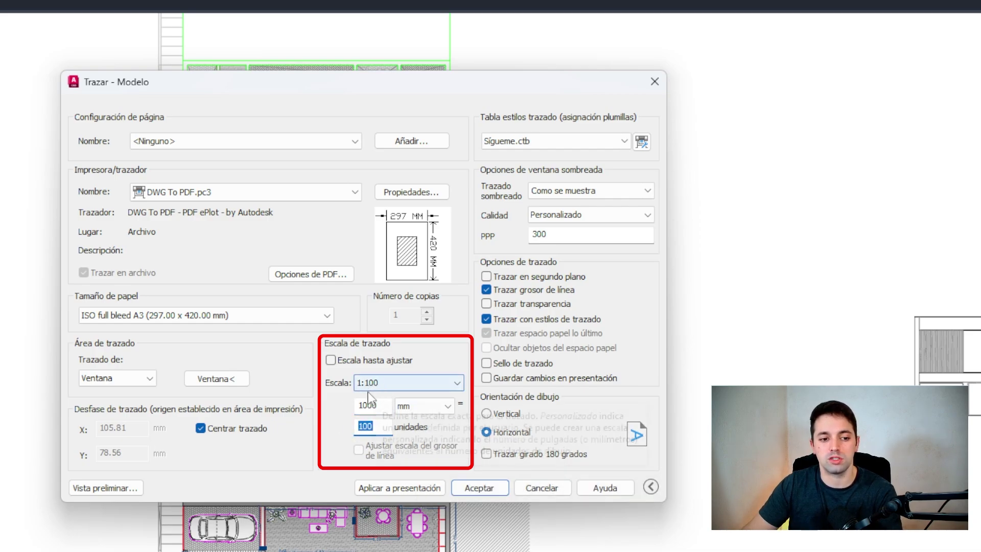
Apply the 1:100 settings to the layout and inspect the floor plan in plot preview
{"action": "left_click", "coordinate": [399, 488]}
{"action": "left_click", "coordinate": [99, 488]}
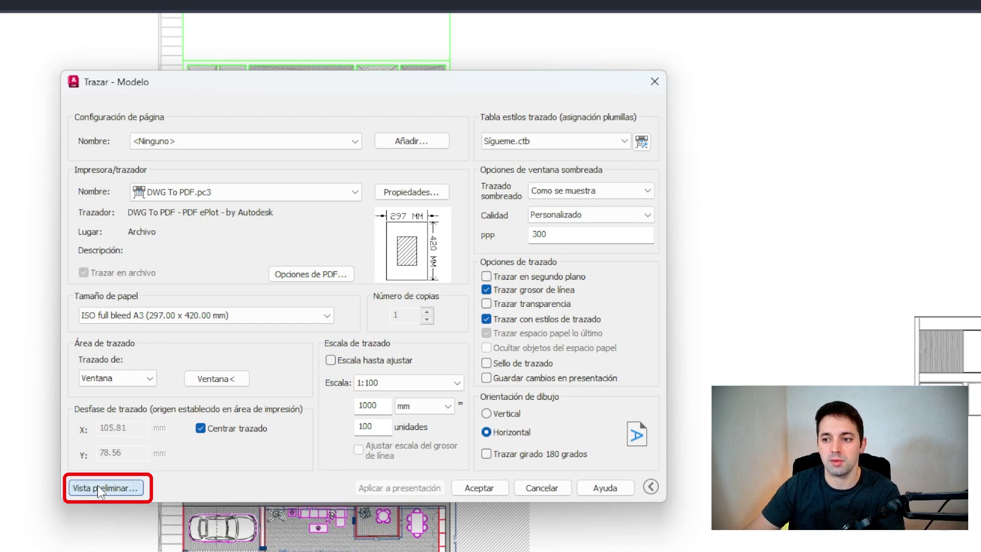
{"action": "scroll", "coordinate": [505, 298], "scroll_direction": "up", "scroll_amount": 5}
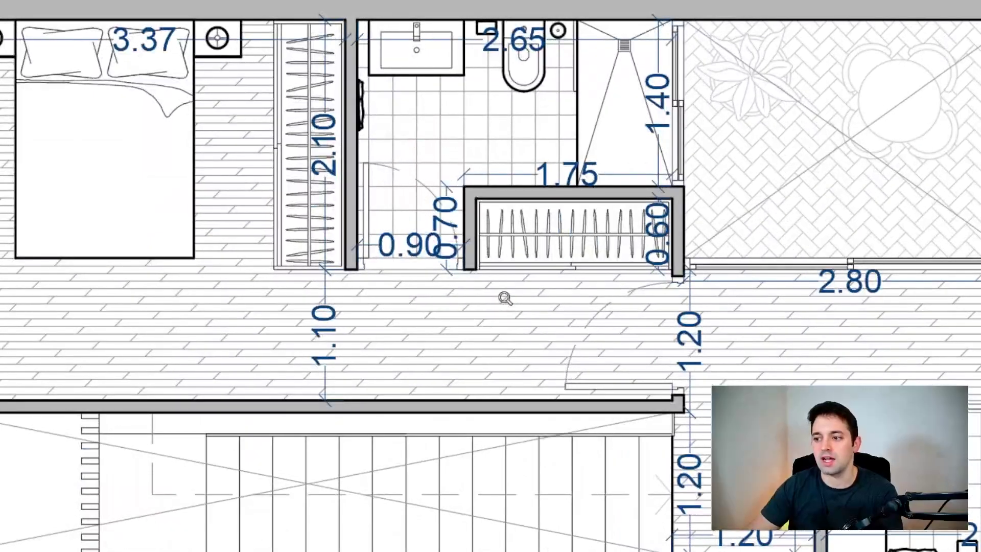
{"action": "scroll", "coordinate": [505, 299], "scroll_direction": "down", "scroll_amount": 5}
{"action": "scroll", "coordinate": [559, 297], "scroll_direction": "up", "scroll_amount": 4}
{"action": "scroll", "coordinate": [346, 330], "scroll_direction": "up", "scroll_amount": 1}
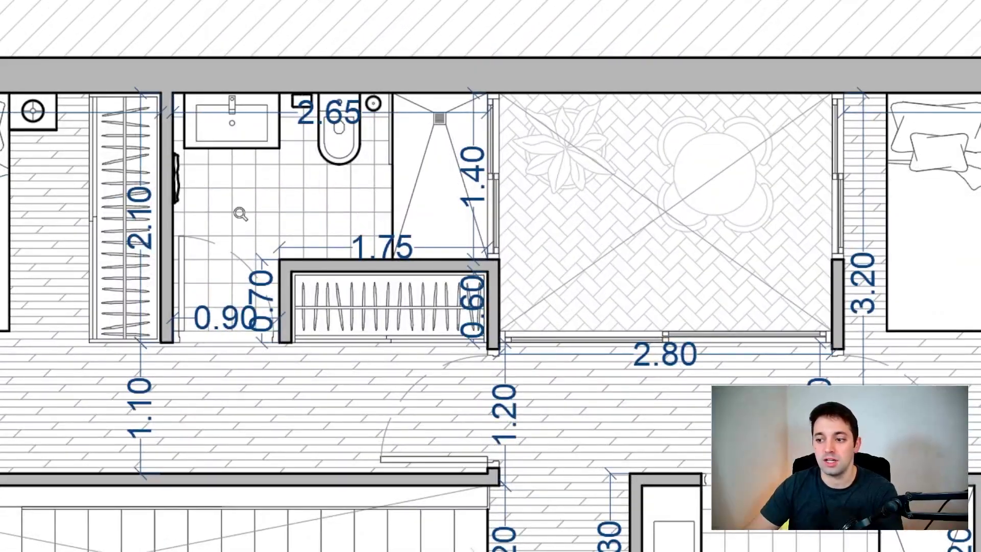
{"action": "scroll", "coordinate": [271, 310], "scroll_direction": "down", "scroll_amount": 2}
{"action": "scroll", "coordinate": [377, 295], "scroll_direction": "down", "scroll_amount": 3}
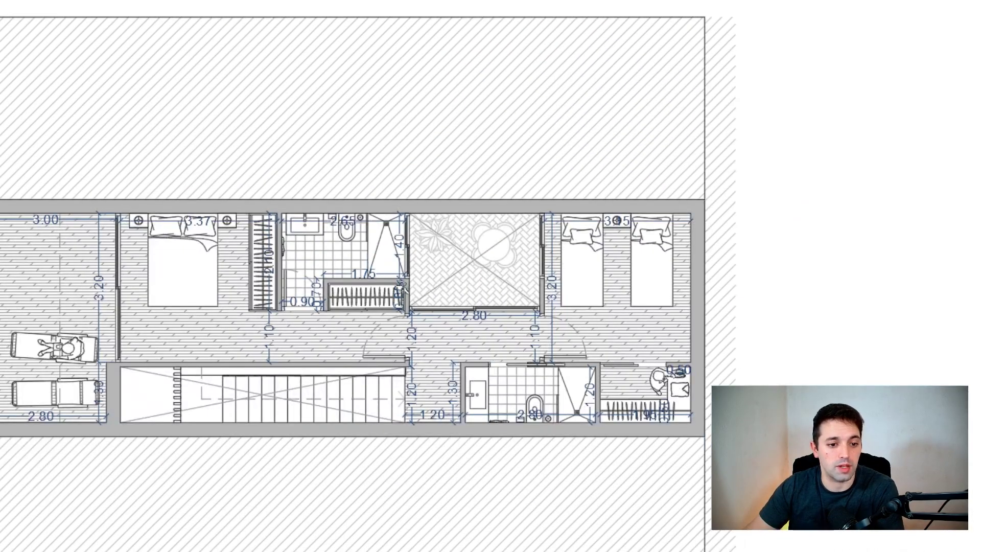
{"action": "scroll", "coordinate": [509, 417], "scroll_direction": "down", "scroll_amount": 3}
{"action": "scroll", "coordinate": [553, 423], "scroll_direction": "up", "scroll_amount": 2}
{"action": "middle_click_drag", "start_coordinate": [803, 234], "coordinate": [663, 95]}
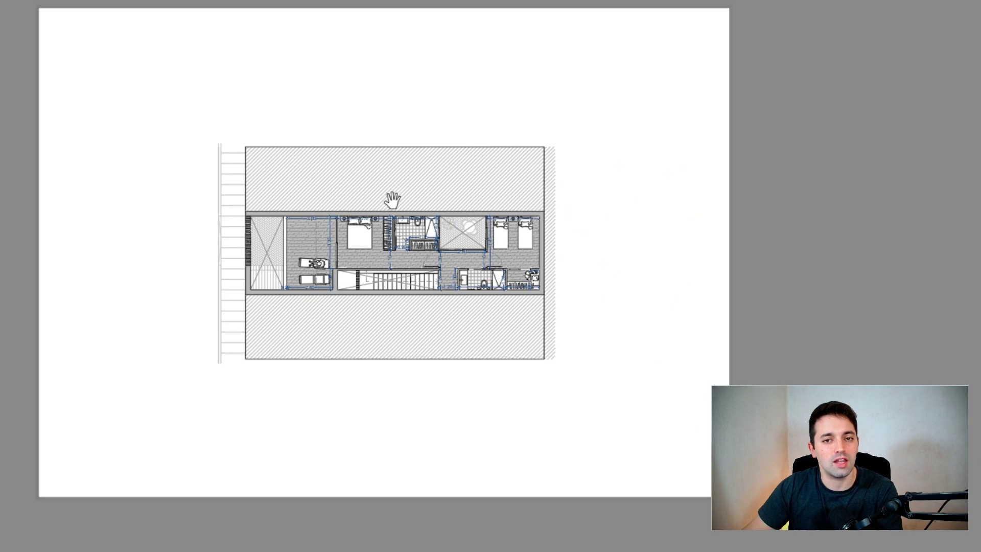
{"action": "mouse_move", "coordinate": [392, 200]}
{"action": "middle_mouse_down"}
{"action": "mouse_move", "coordinate": [416, 225]}
{"action": "mouse_move", "coordinate": [435, 225]}
{"action": "middle_mouse_up"}
Close the preview and set a 1:50 scale on ISO full bleed A3 (420 x 297 mm)
{"action": "key", "text": "Escape"}
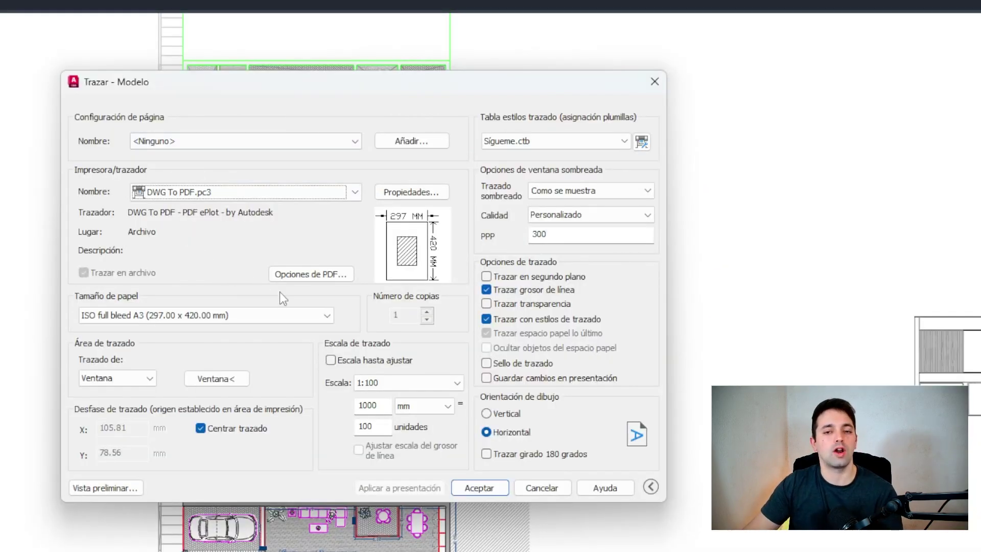
{"action": "double_click", "coordinate": [384, 429]}
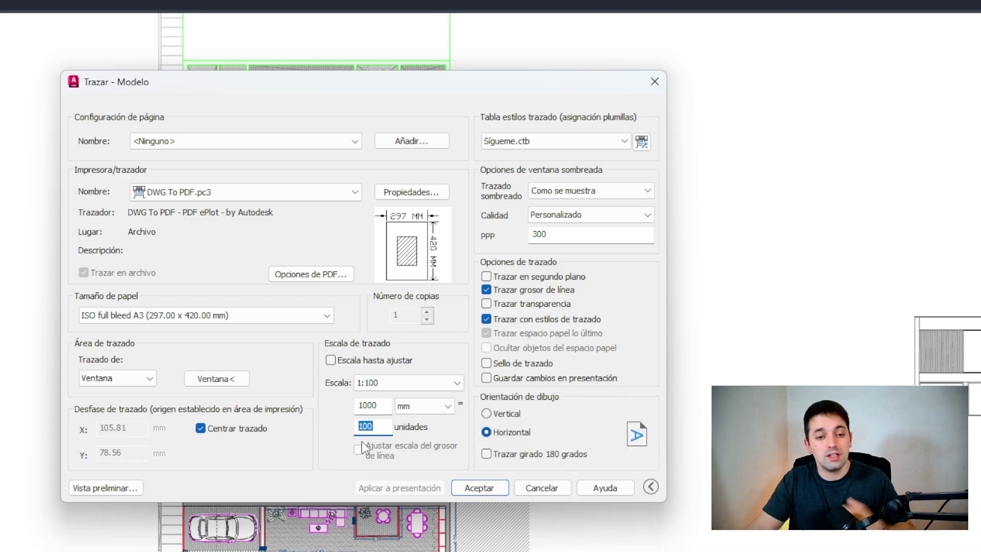
{"action": "left_click", "coordinate": [404, 383]}
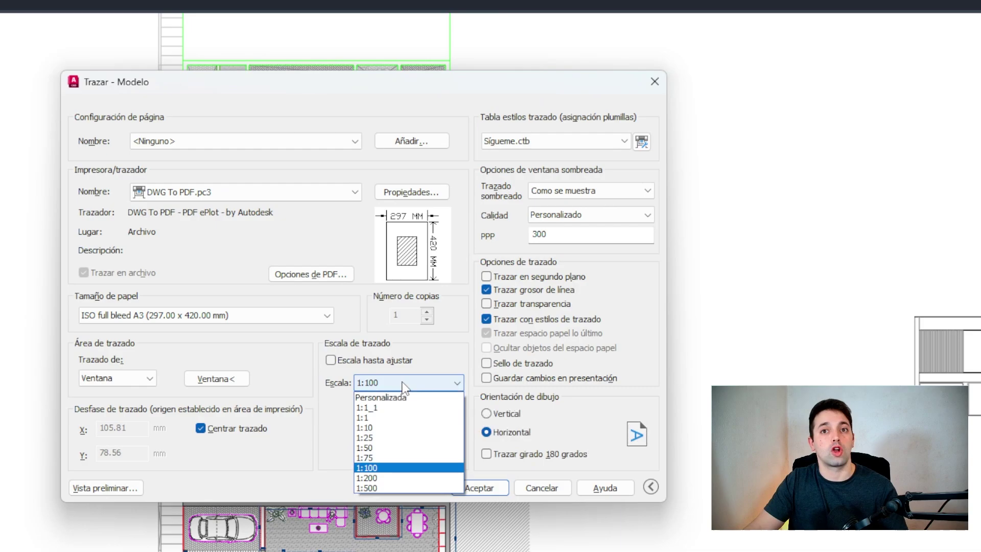
{"action": "left_click", "coordinate": [385, 449]}
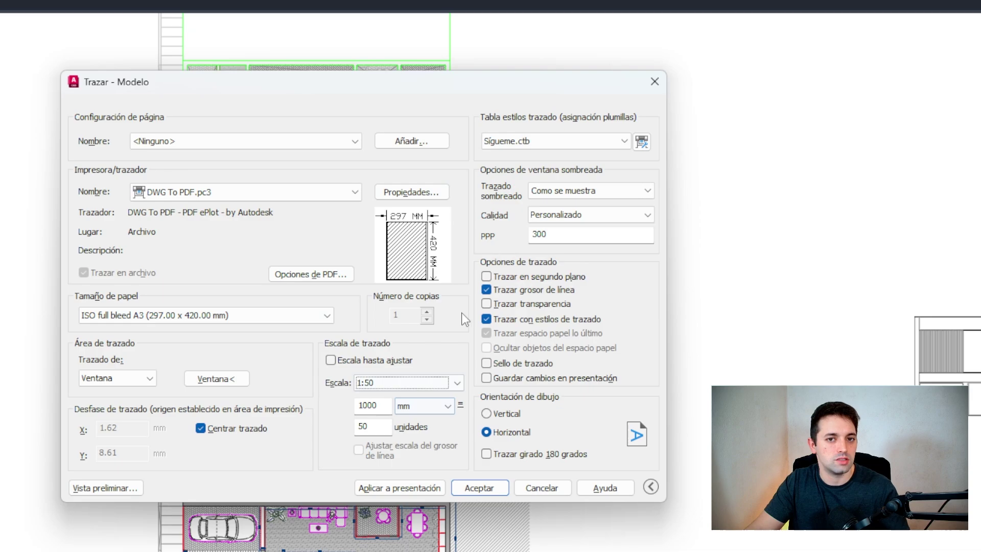
{"action": "left_click", "coordinate": [263, 326]}
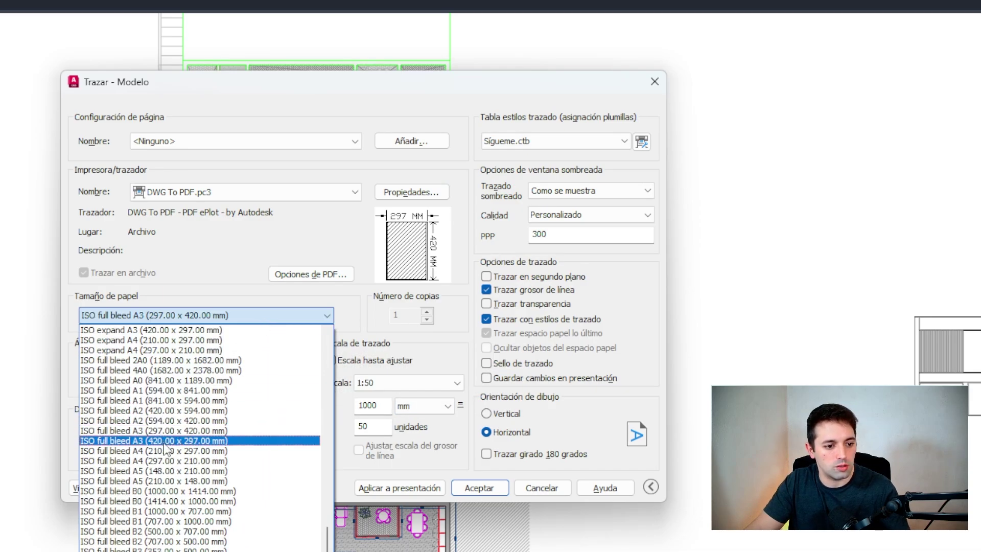
{"action": "left_click", "coordinate": [268, 442]}
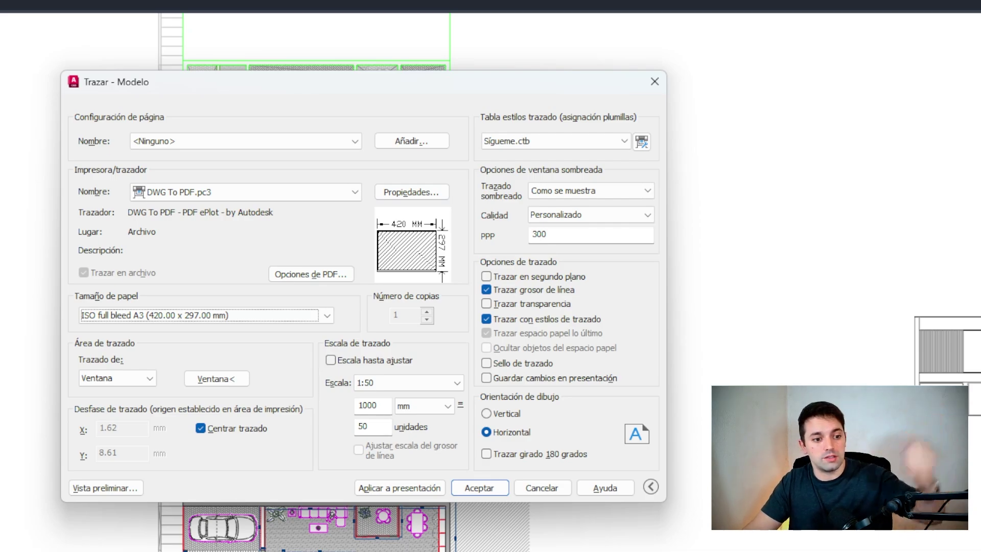
Preview the 1:50 plot on the landscape A3 sheet, zooming and panning around it
{"action": "left_click", "coordinate": [103, 489]}
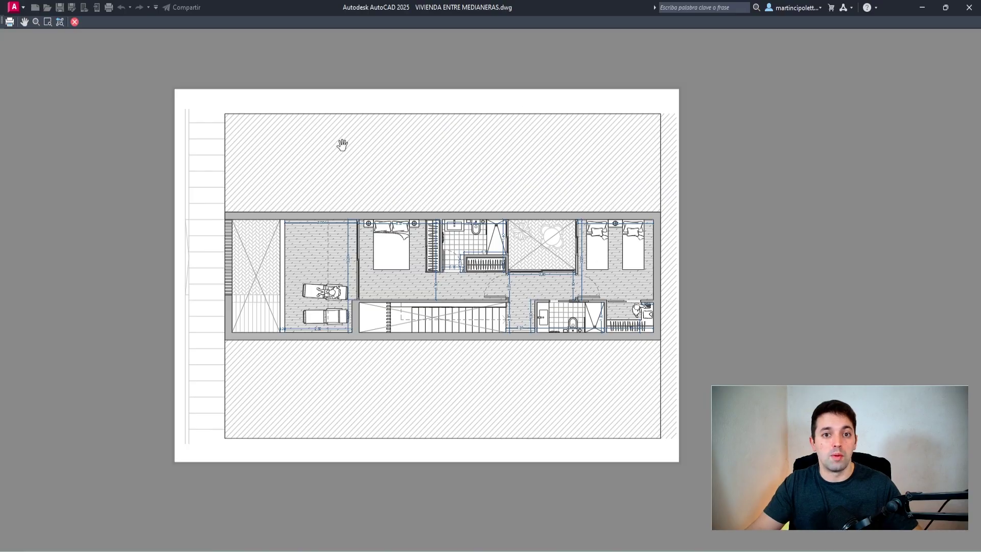
{"action": "scroll", "coordinate": [463, 263], "scroll_direction": "up", "scroll_amount": 3}
{"action": "scroll", "coordinate": [409, 255], "scroll_direction": "up", "scroll_amount": 2}
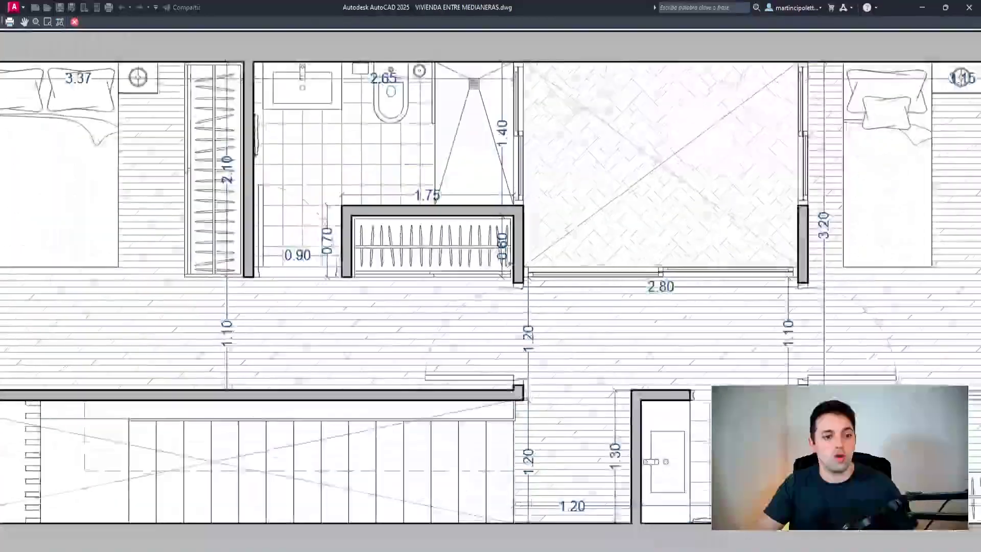
{"action": "scroll", "coordinate": [383, 253], "scroll_direction": "down", "scroll_amount": 2}
{"action": "scroll", "coordinate": [355, 250], "scroll_direction": "up", "scroll_amount": 4}
{"action": "scroll", "coordinate": [355, 251], "scroll_direction": "down", "scroll_amount": 4}
{"action": "scroll", "coordinate": [409, 256], "scroll_direction": "down", "scroll_amount": 2}
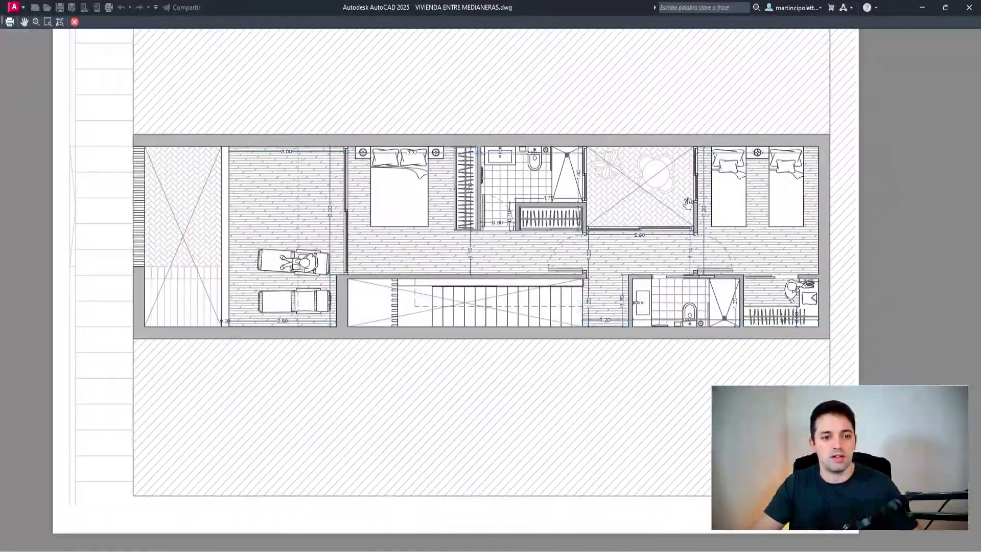
{"action": "scroll", "coordinate": [562, 276], "scroll_direction": "down", "scroll_amount": 1}
{"action": "scroll", "coordinate": [625, 278], "scroll_direction": "down", "scroll_amount": 2}
{"action": "left_click_drag", "start_coordinate": [595, 170], "coordinate": [626, 170]}
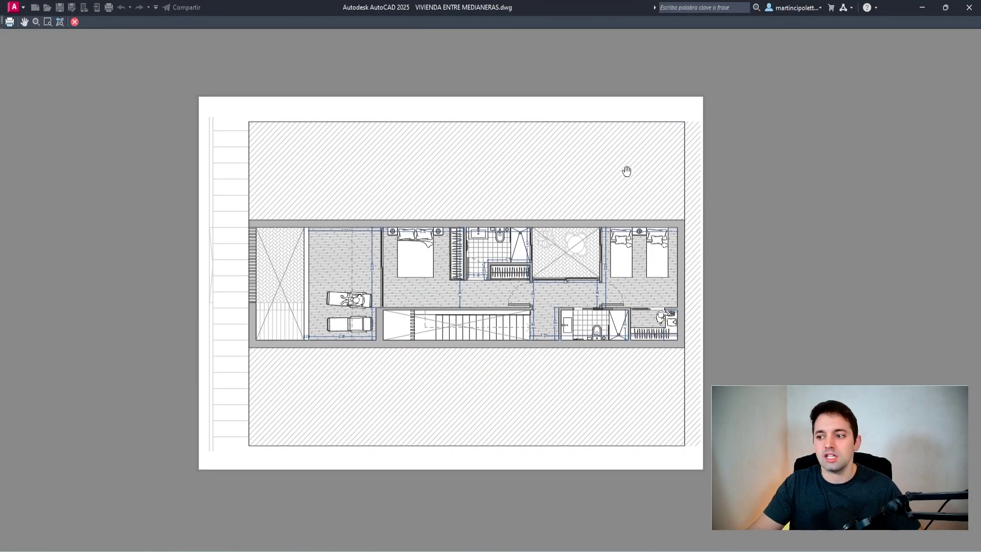
{"action": "left_click_drag", "start_coordinate": [223, 165], "coordinate": [190, 164]}
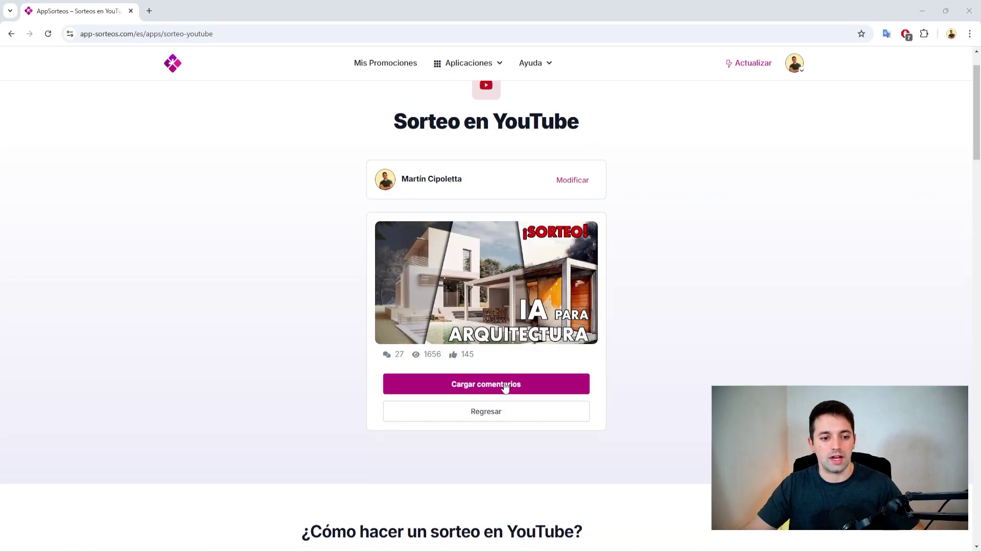
Load the 27 video comments as participants, confirm the options and start the draw
{"action": "left_click", "coordinate": [505, 388]}
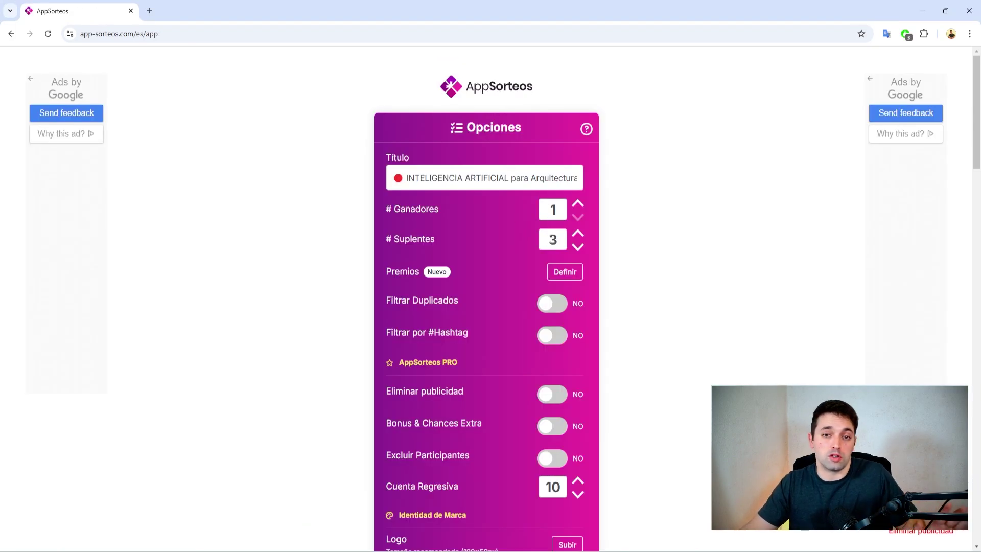
{"action": "scroll", "coordinate": [553, 239], "scroll_direction": "down", "scroll_amount": 2}
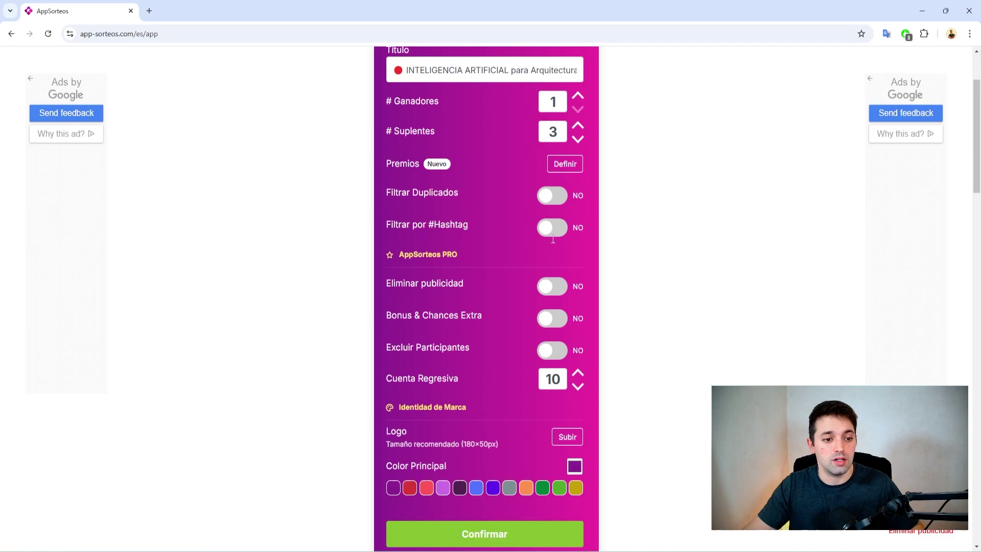
{"action": "scroll", "coordinate": [531, 256], "scroll_direction": "down", "scroll_amount": 2}
{"action": "scroll", "coordinate": [511, 276], "scroll_direction": "down", "scroll_amount": 3}
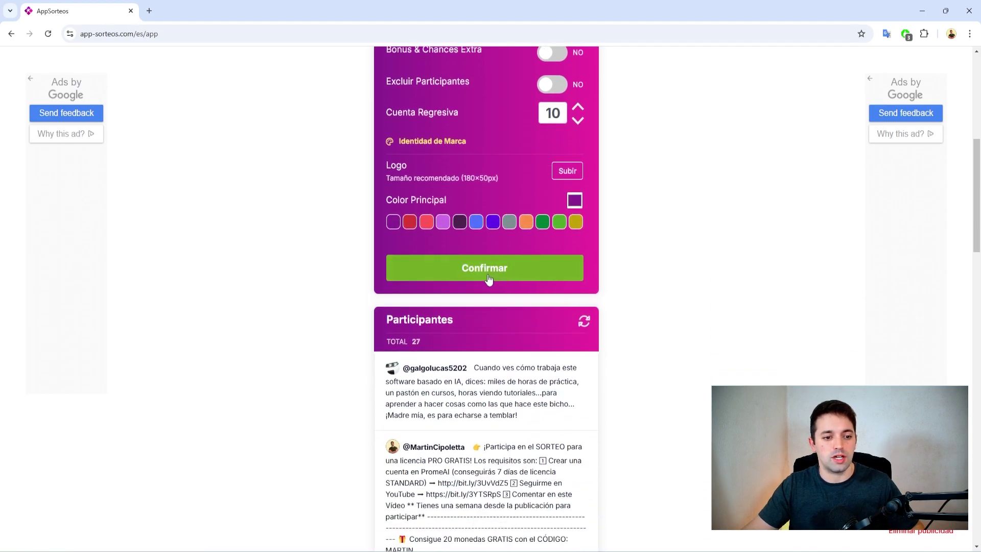
{"action": "left_click", "coordinate": [489, 279]}
{"action": "left_click", "coordinate": [485, 527]}
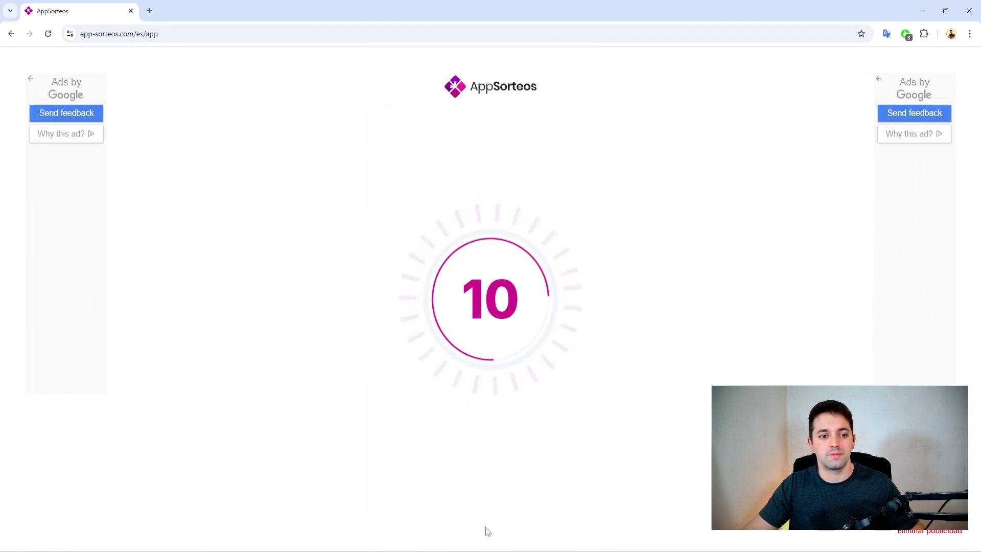